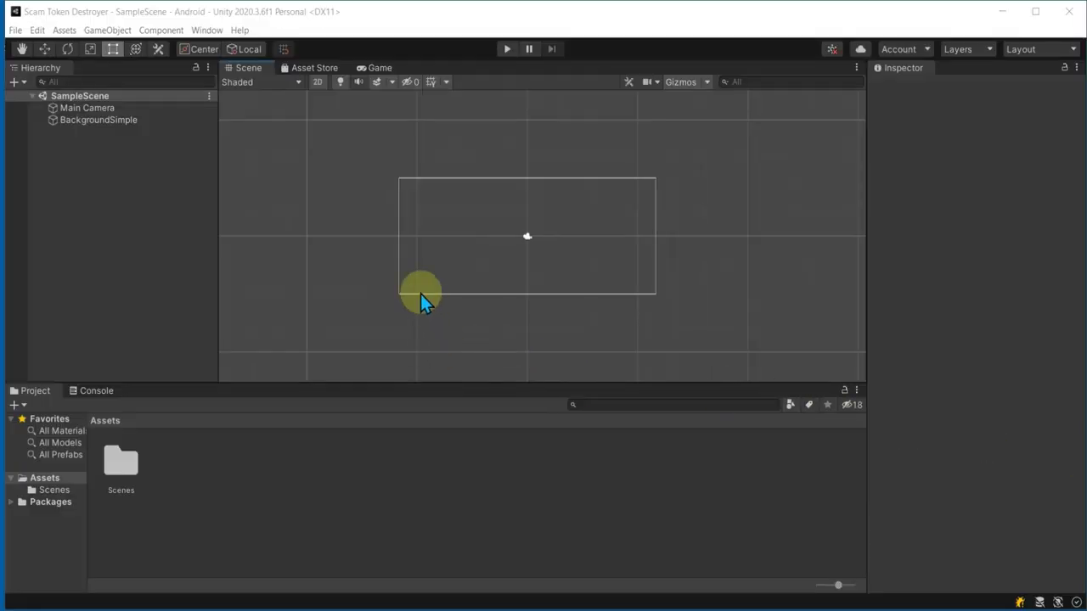
Step: Add a fixed 1080x1920 'Android Basic' preview resolution to the Game view and select it
left_click(361, 66)
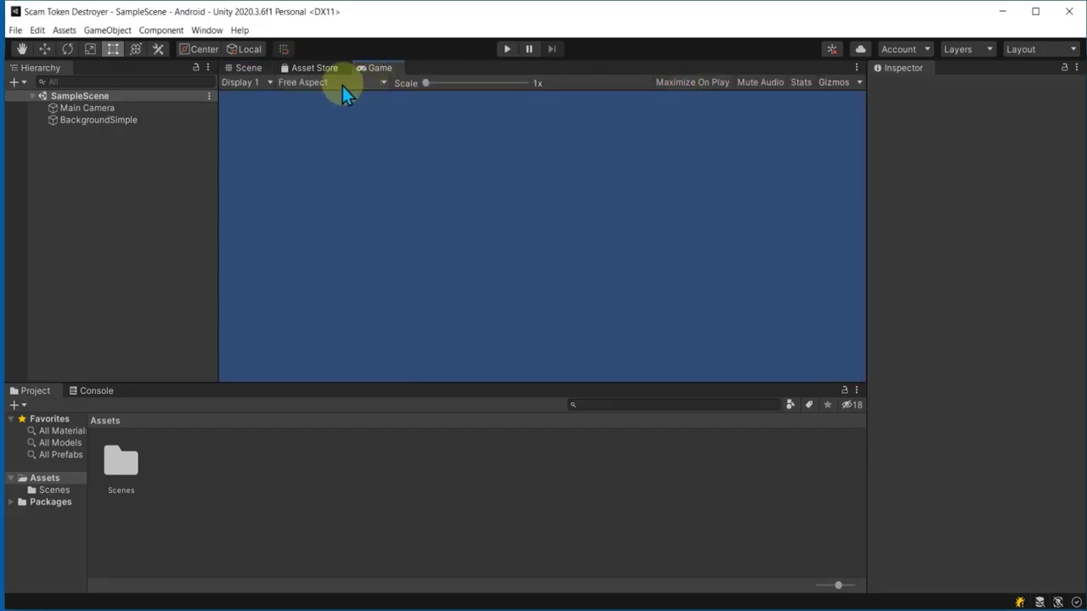
left_click(305, 83)
left_click(298, 381)
type("Android")
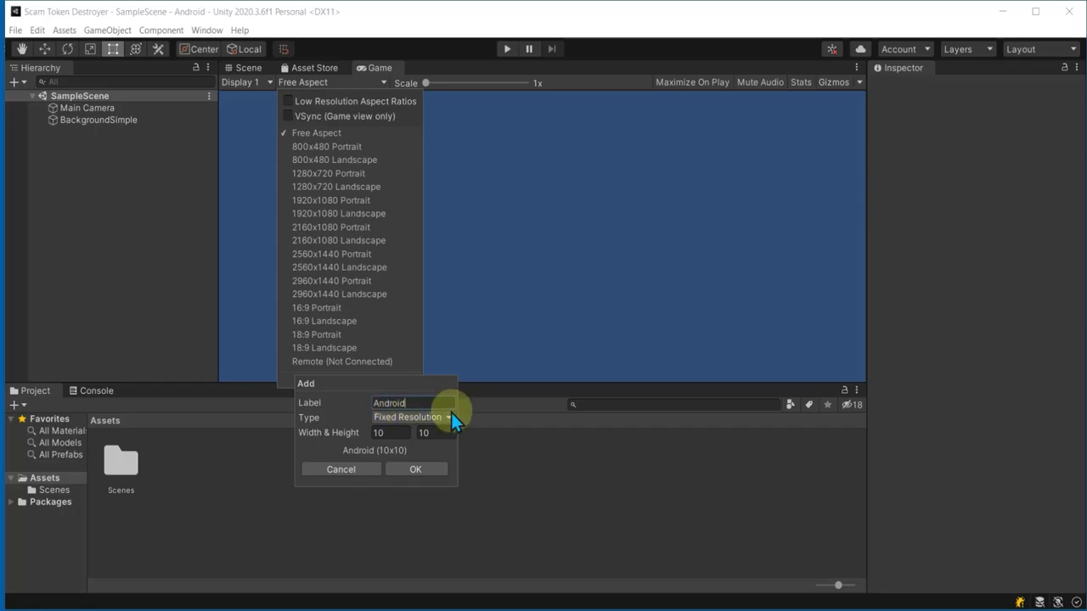
type(" Basic")
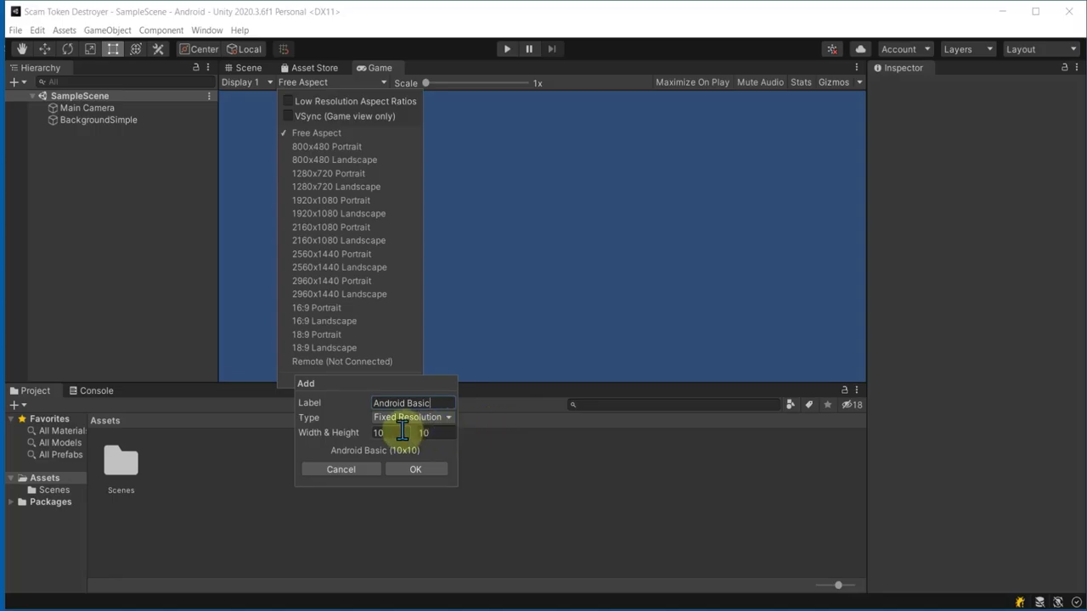
left_click(402, 432)
type("10")
type("80")
left_click(432, 432)
type("1920")
left_click(415, 469)
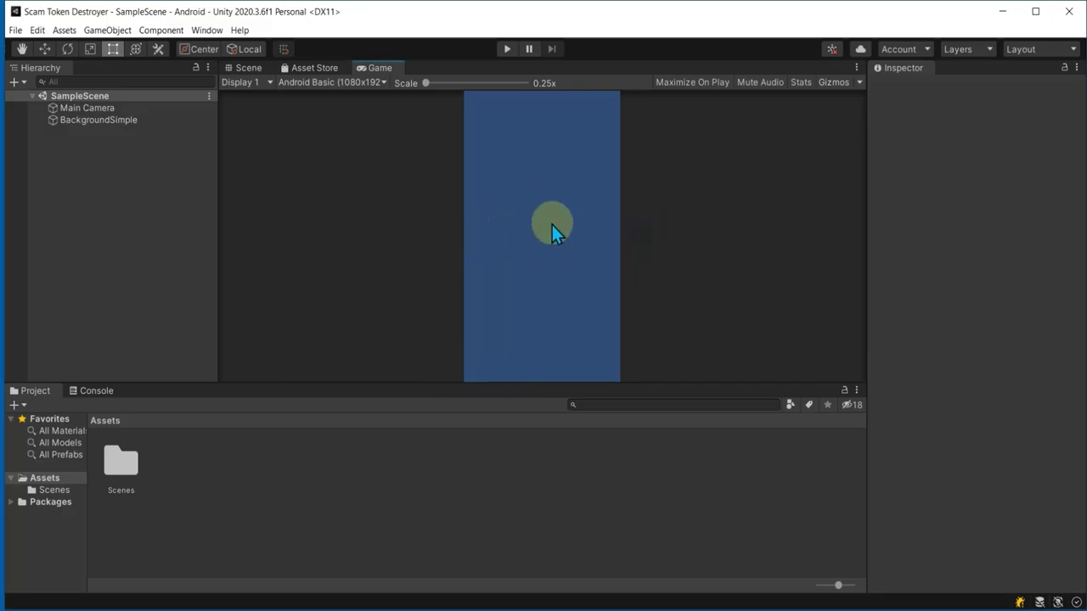
left_click(250, 67)
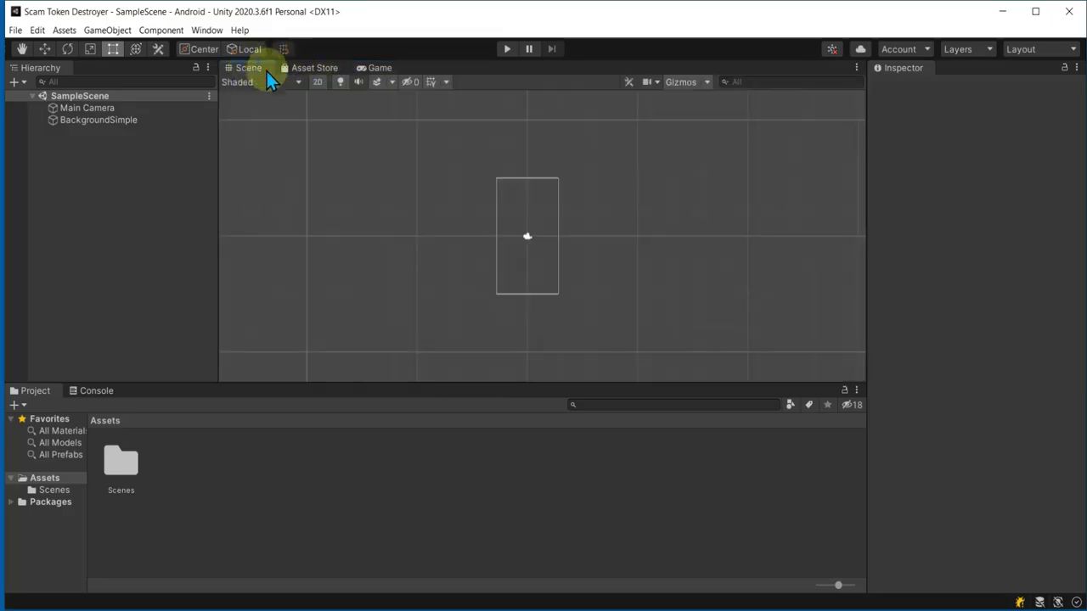
scroll(554, 236, "up", 3)
scroll(555, 236, "up", 3)
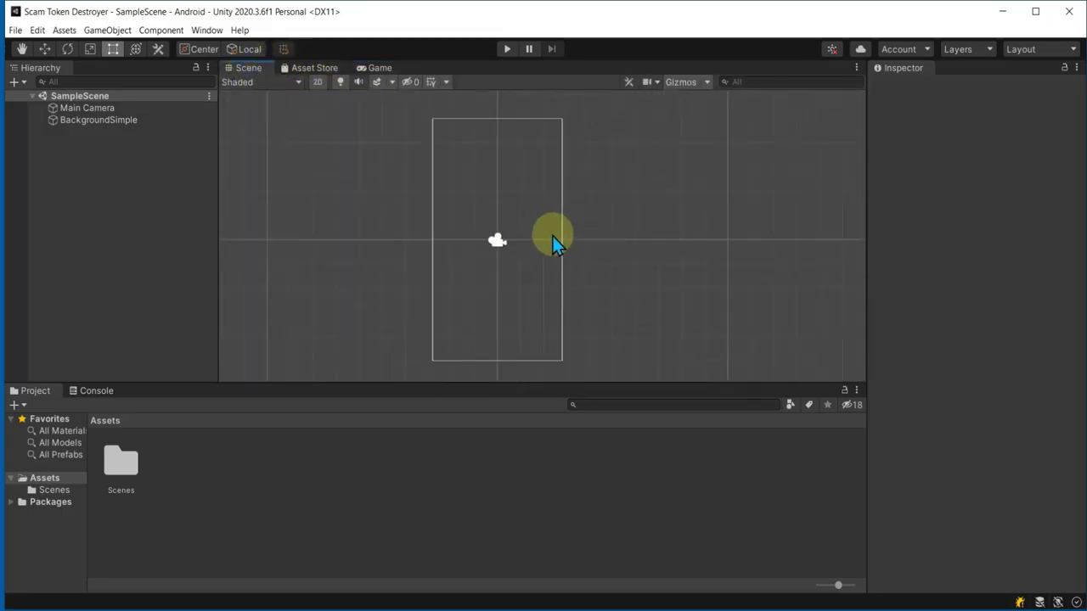
double_click(107, 109)
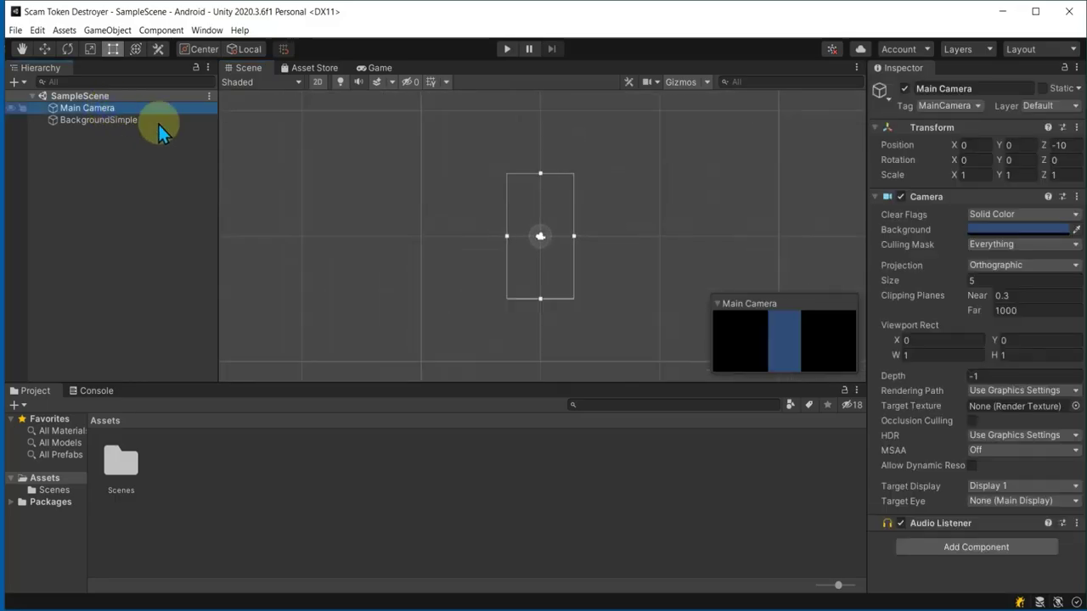
left_click(587, 249)
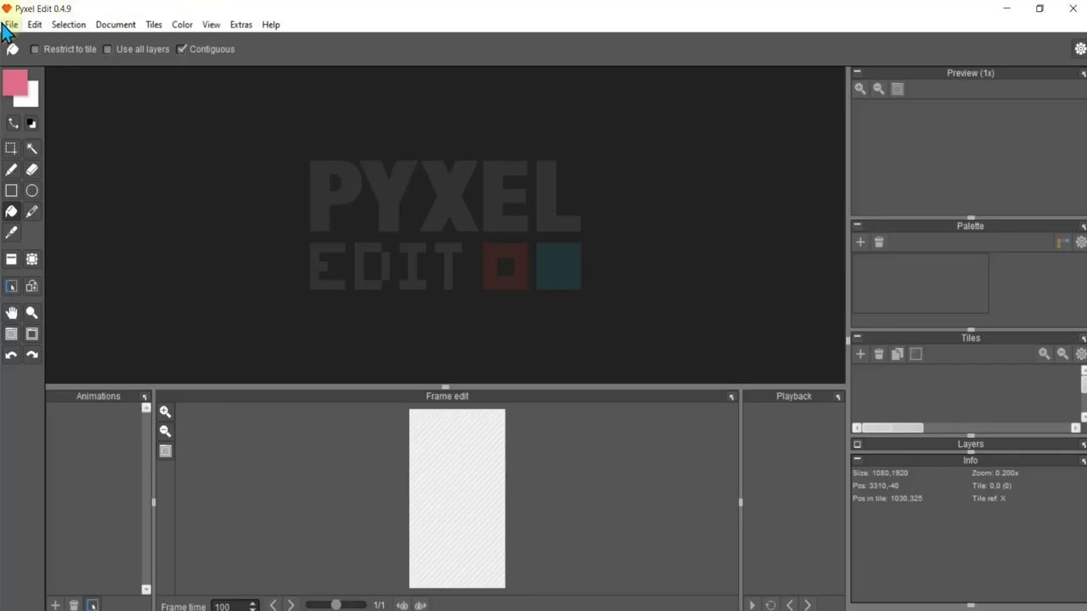
Step: Create a new 2048 by 1920 document in Pyxel Edit
left_click(11, 24)
left_click(34, 42)
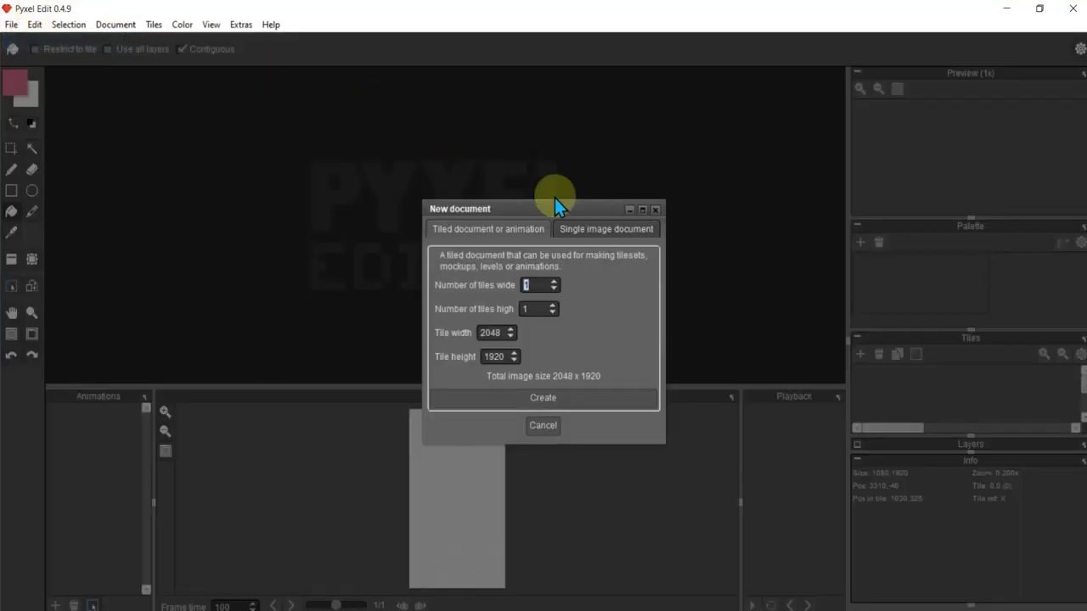
left_click(498, 338)
left_click(534, 395)
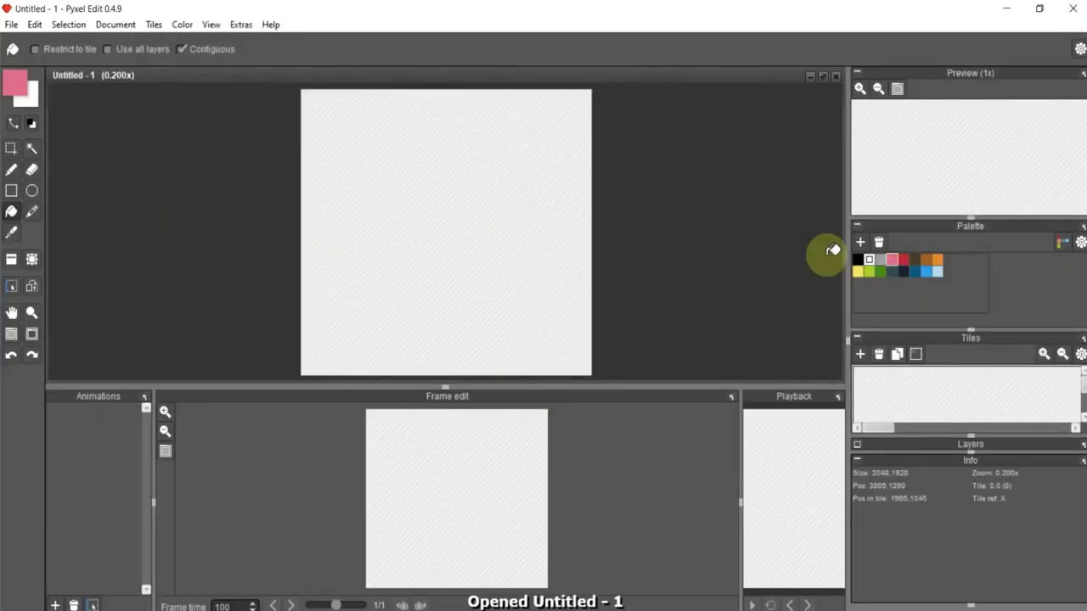
Step: Mix a dark muted purple (483158) as the drawing colour and bucket-fill the canvas with it
left_click(26, 100)
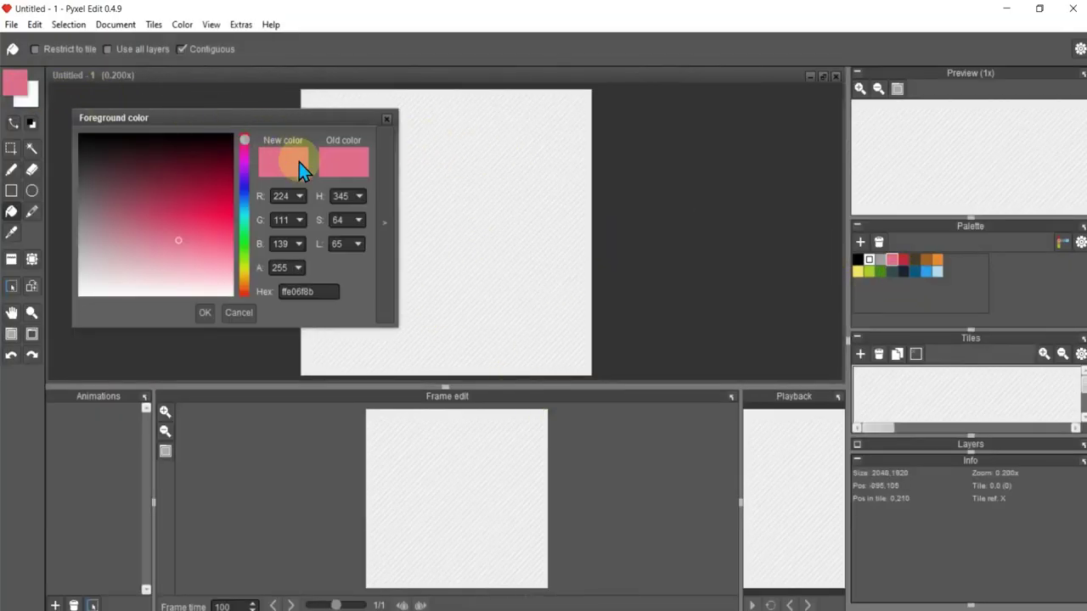
left_click(242, 169)
left_click(200, 178)
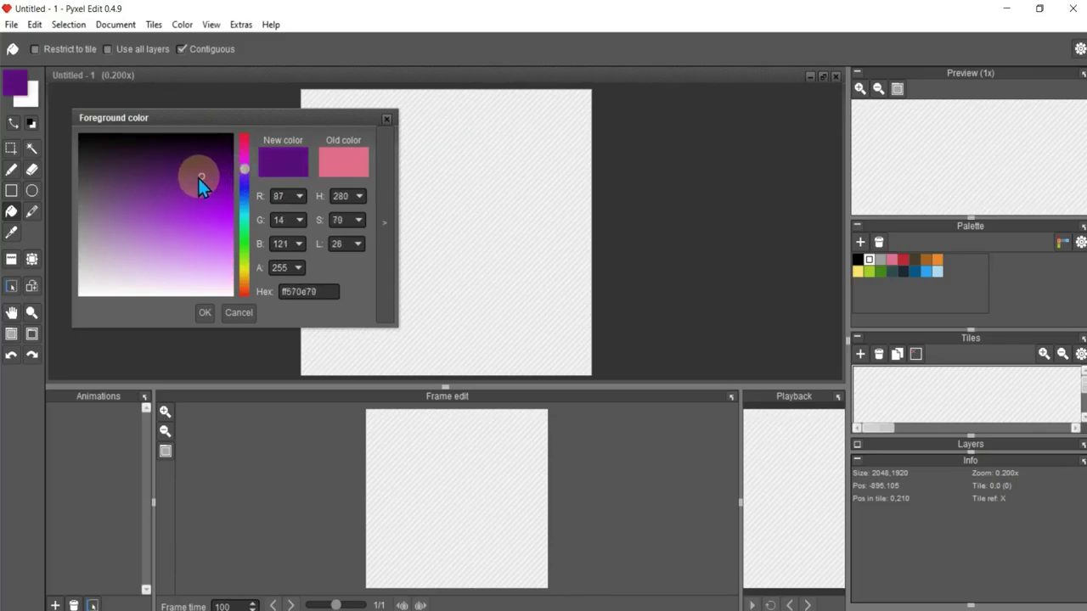
left_click_drag(180, 181, 115, 169)
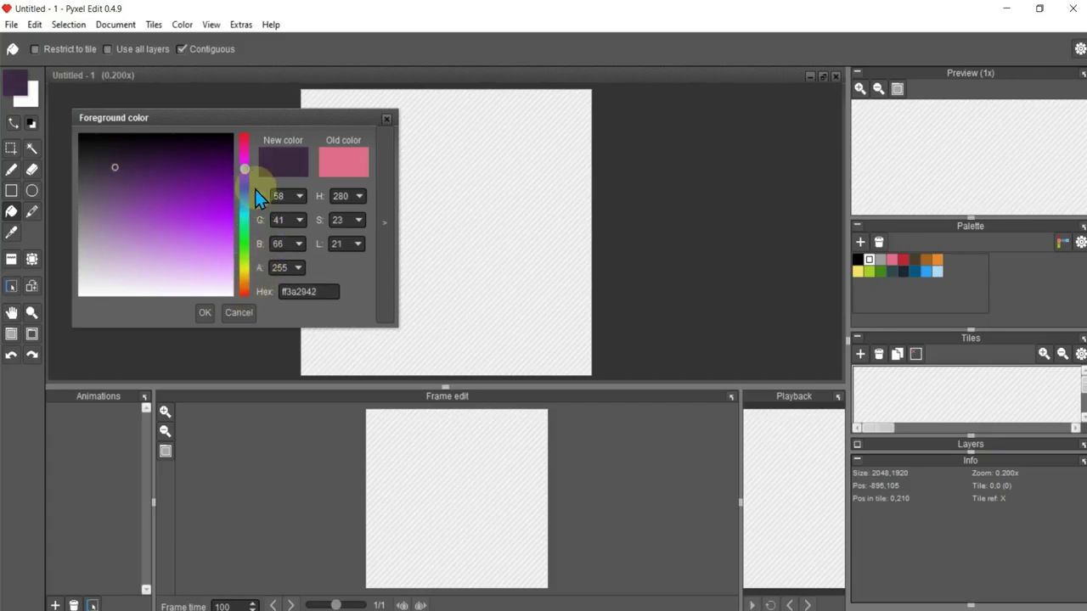
left_click_drag(240, 173, 242, 172)
left_click_drag(127, 184, 115, 172)
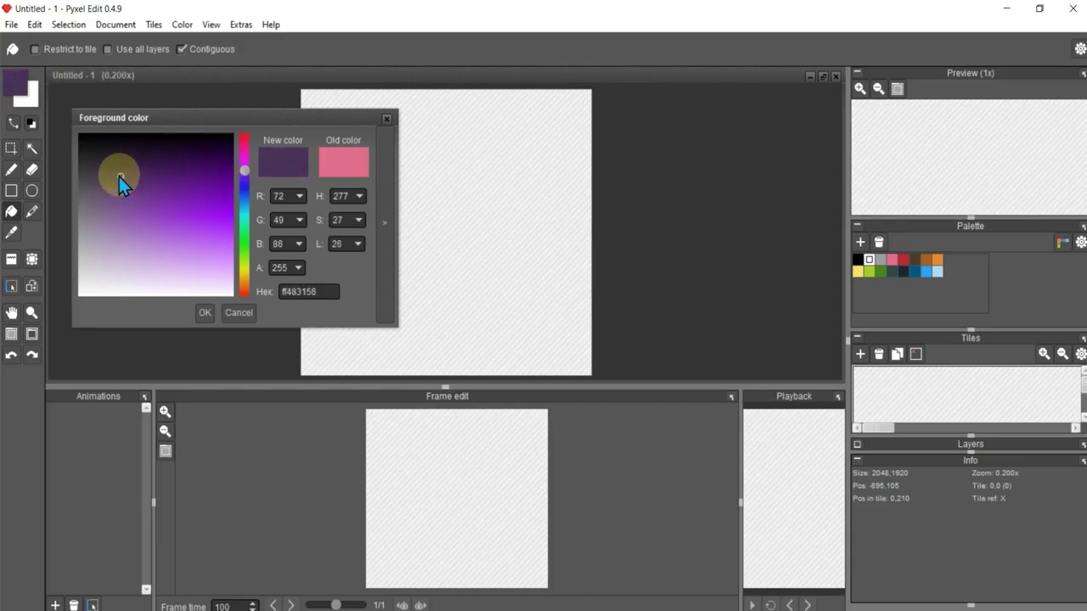
left_click(205, 312)
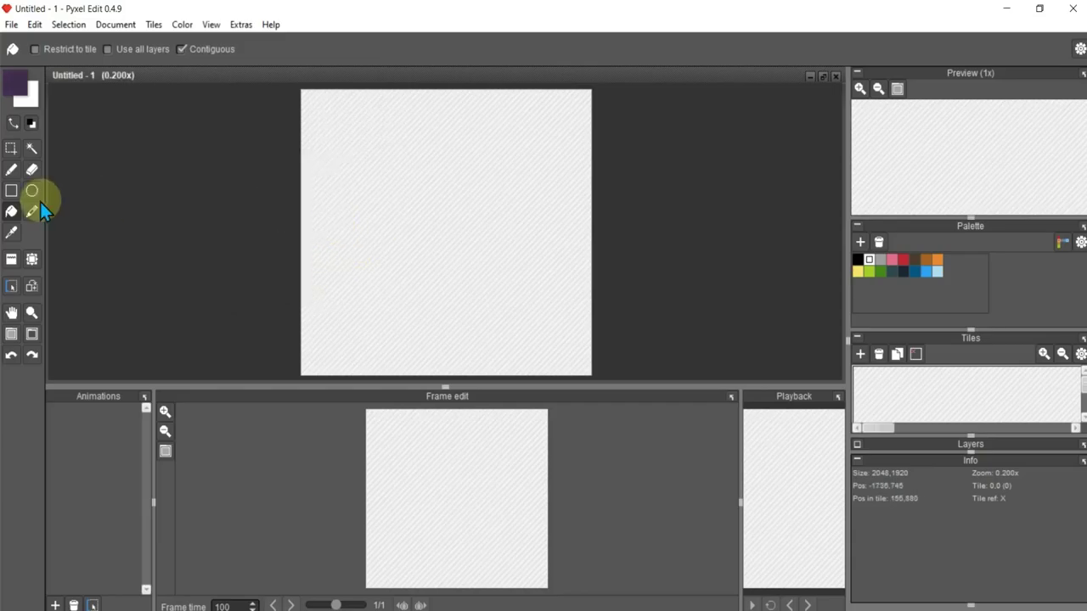
left_click(512, 209)
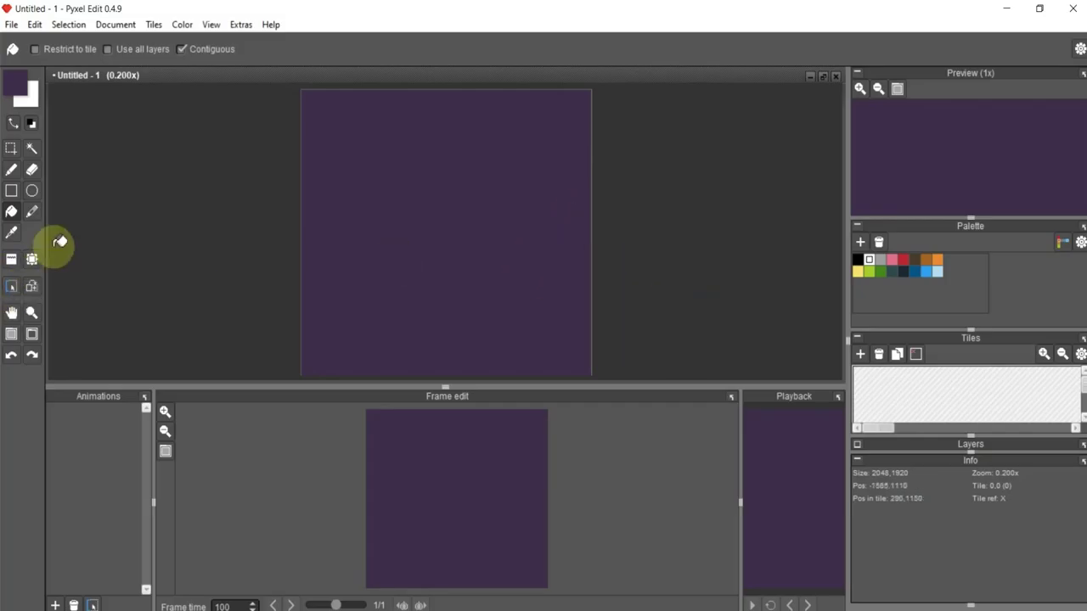
Step: Set up the pen with curved line style, yellow colour and brush size 7
left_click(12, 169)
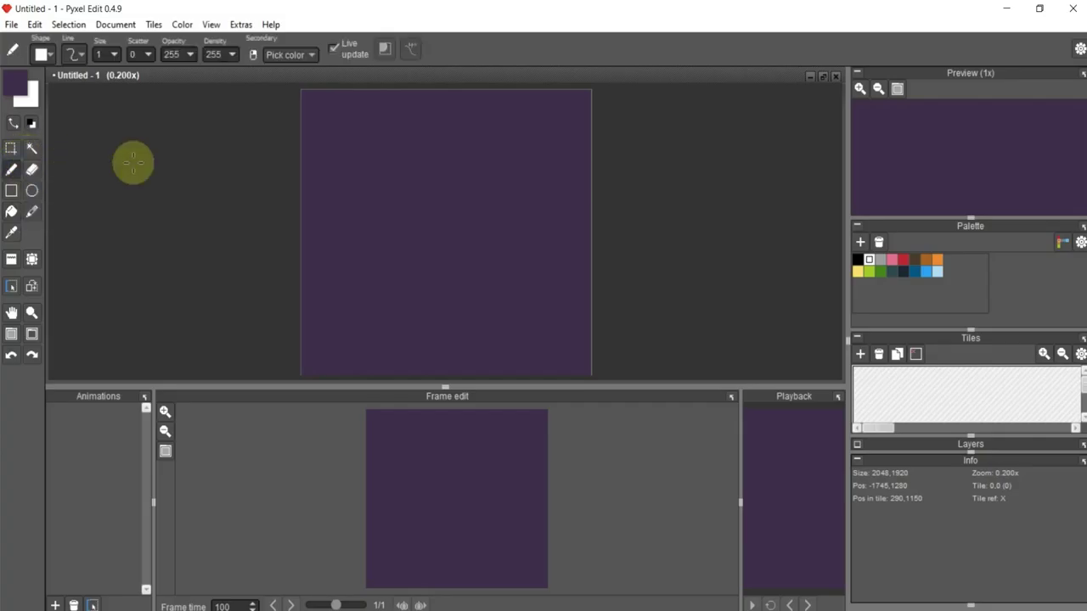
left_click(50, 56)
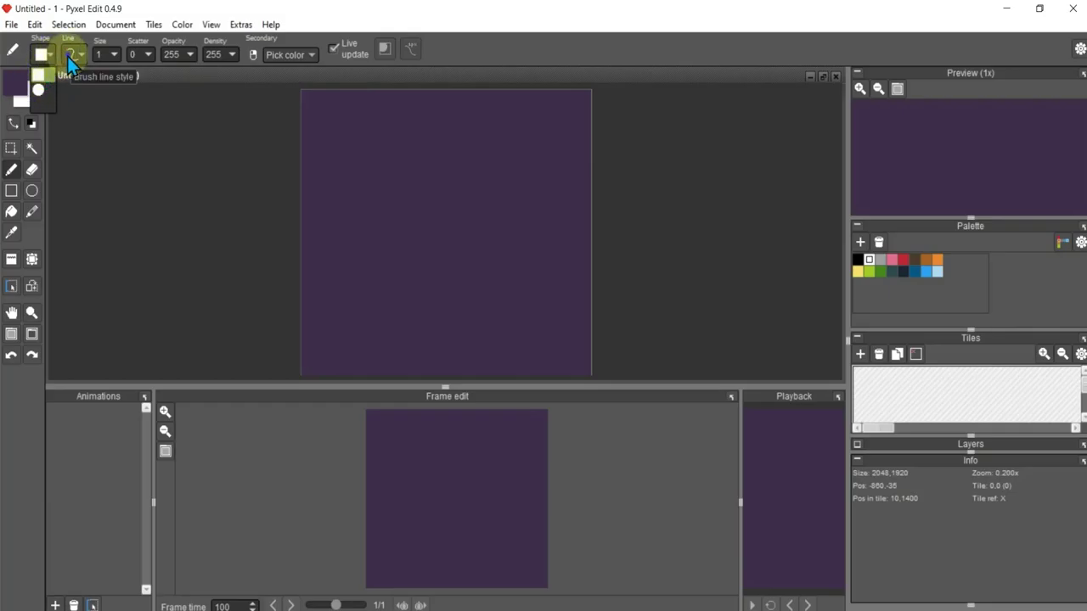
left_click(71, 56)
left_click(73, 90)
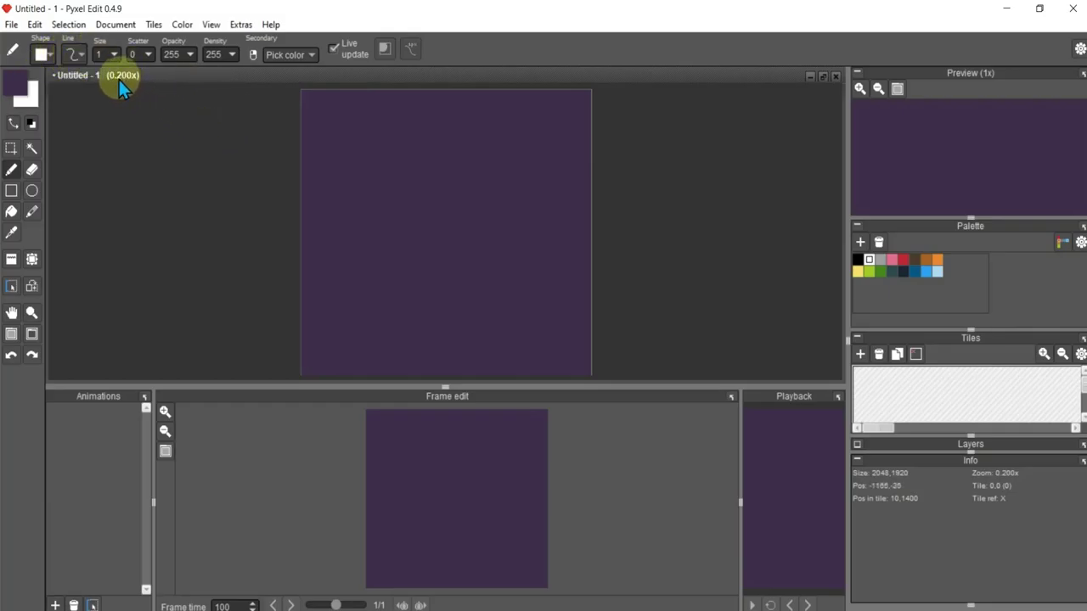
left_click(858, 270)
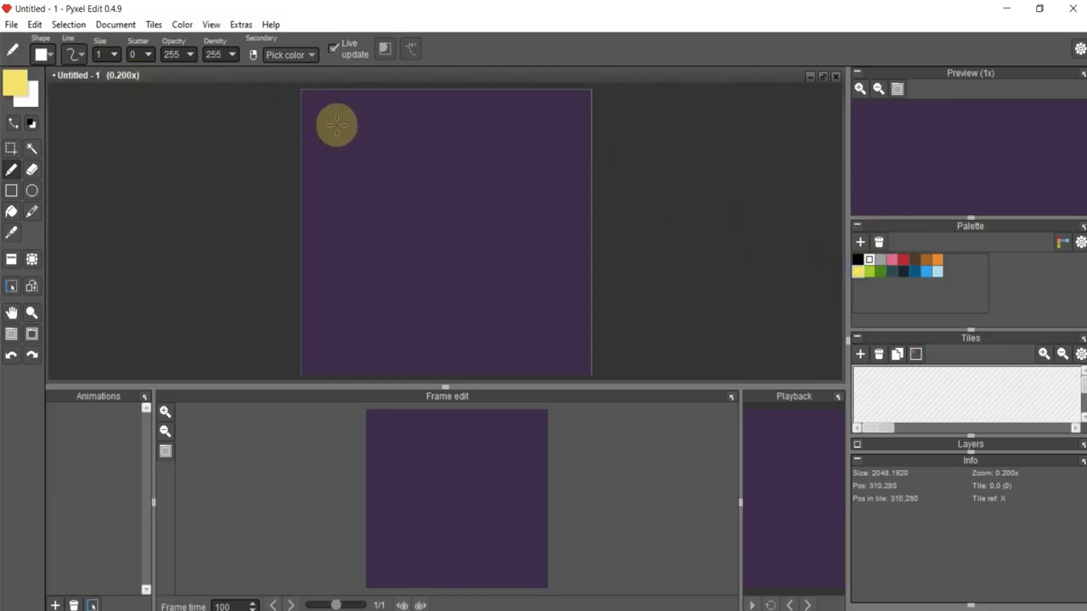
left_click_drag(318, 117, 322, 122)
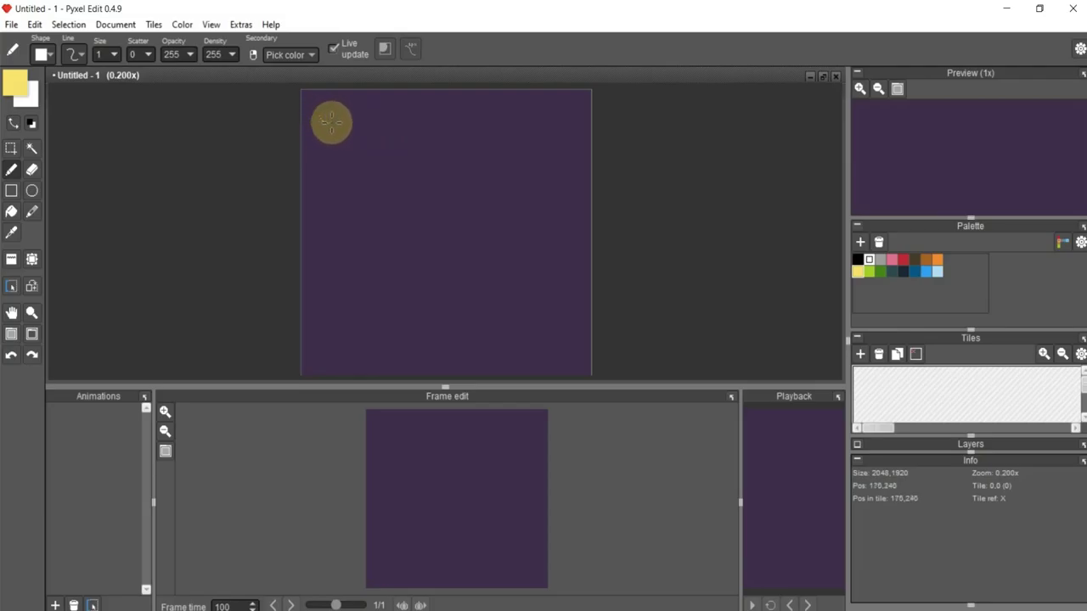
key("ctrl+z")
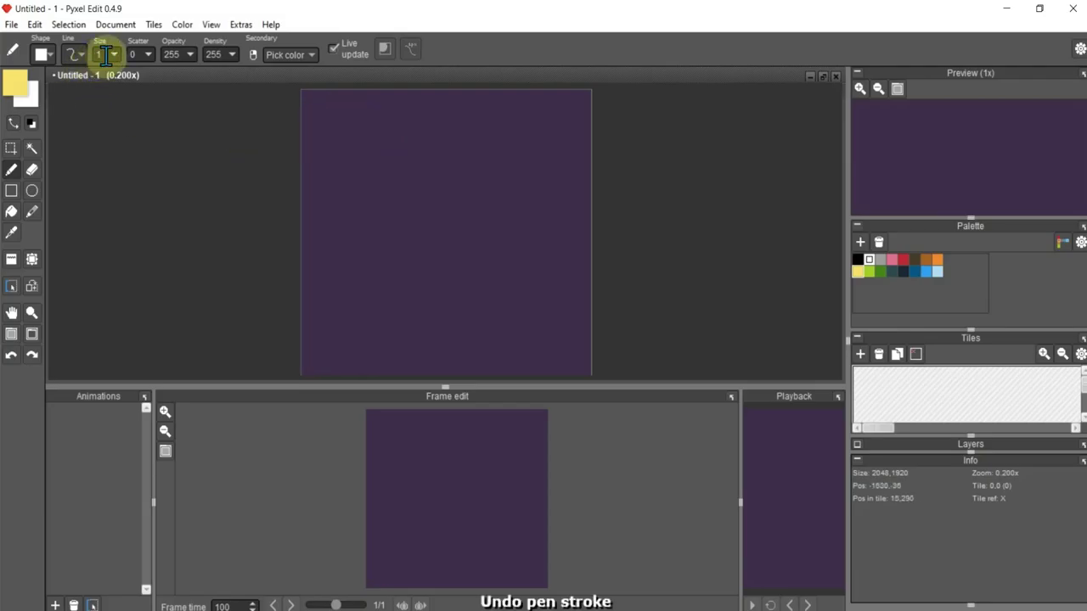
left_click_drag(116, 58, 130, 57)
left_click(314, 106)
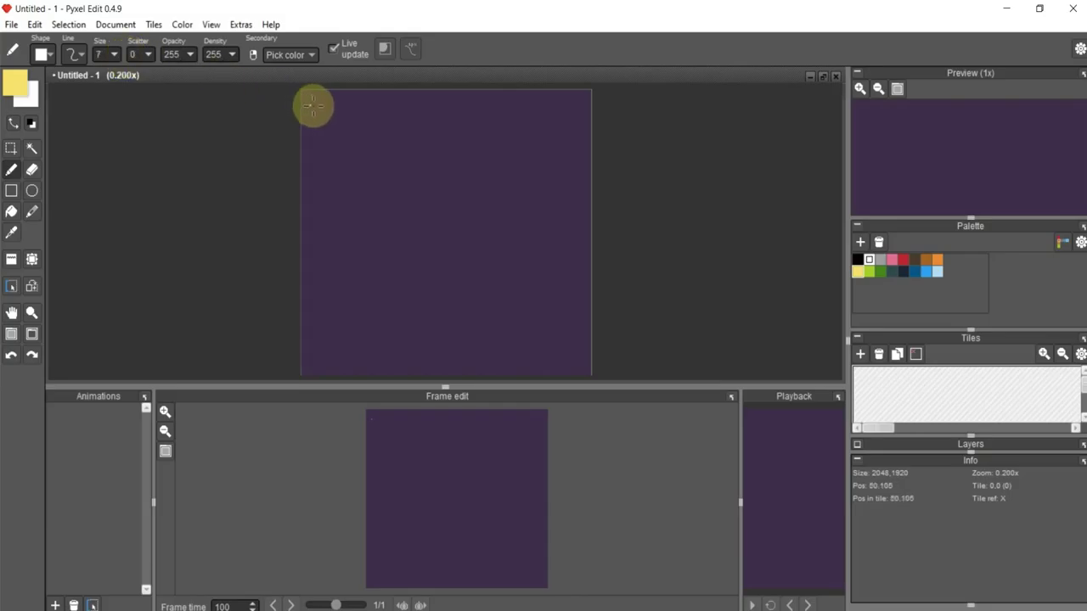
Step: Dot yellow stars across the top-left and middle of the purple canvas
left_click(349, 138)
left_click(338, 158)
left_click(326, 130)
left_click(438, 130)
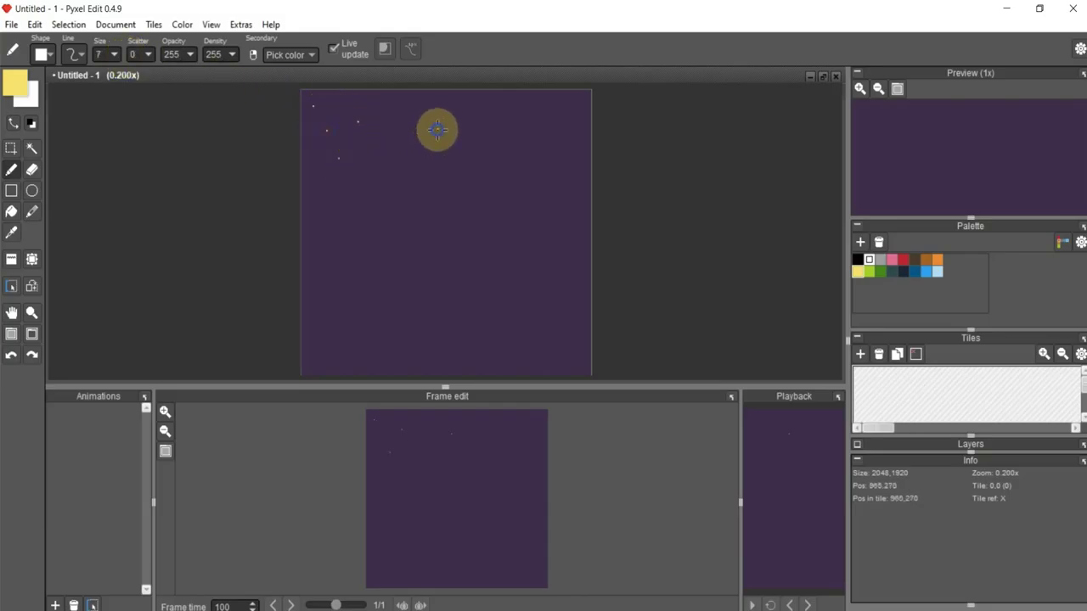
left_click(414, 190)
left_click(388, 138)
left_click(401, 106)
left_click(376, 158)
left_click(370, 231)
left_click(340, 249)
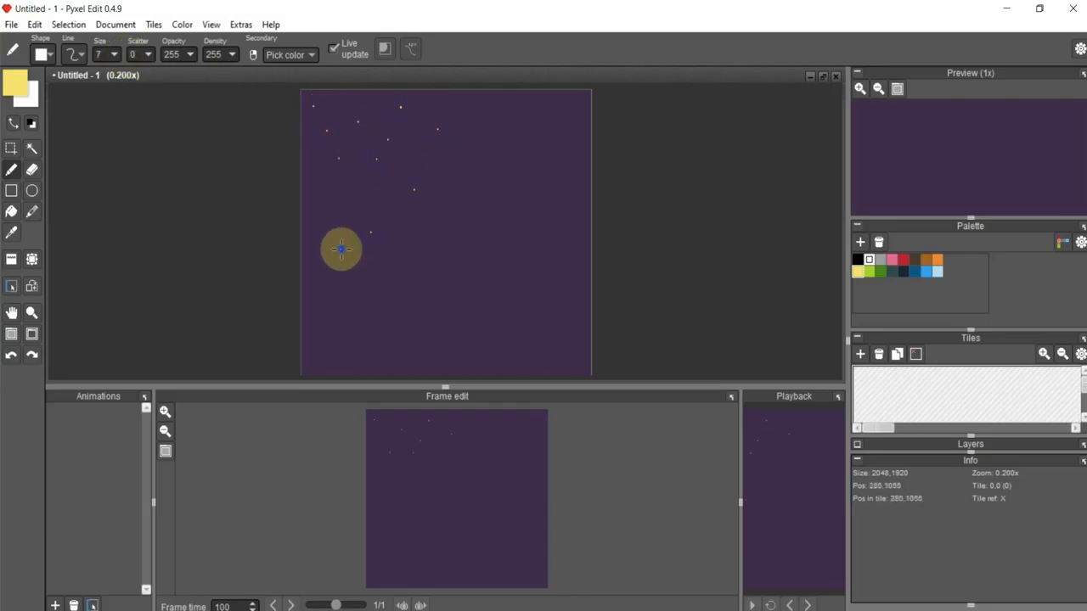
left_click(395, 288)
left_click(503, 296)
left_click(470, 224)
left_click(437, 252)
left_click(374, 258)
left_click(340, 272)
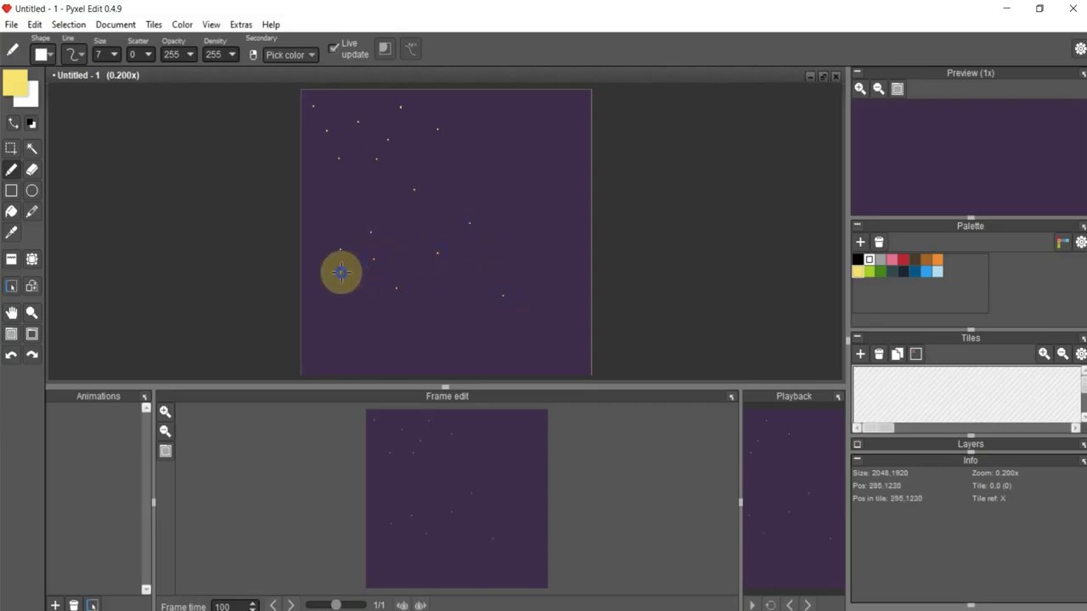
left_click(311, 201)
left_click(371, 199)
Step: Add more yellow stars toward the lower left, along the bottom and in the centre
left_click(337, 216)
left_click(306, 285)
left_click(323, 334)
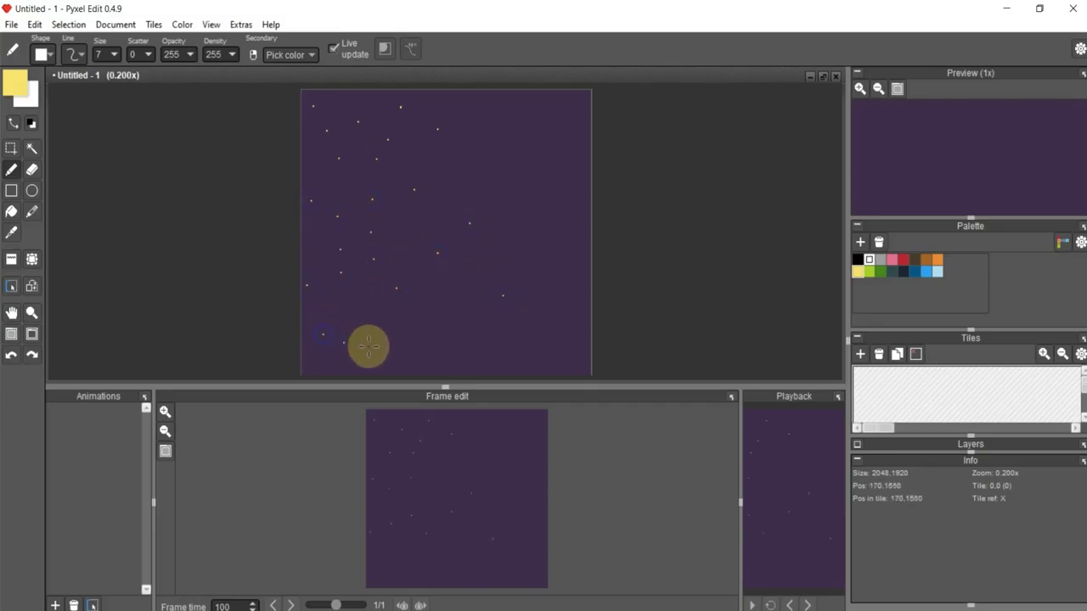
left_click(378, 349)
left_click(448, 352)
left_click(362, 326)
left_click(428, 327)
left_click(497, 301)
left_click(513, 332)
left_click(534, 361)
left_click(569, 307)
left_click(462, 317)
left_click(436, 275)
left_click(399, 238)
left_click(447, 211)
left_click(484, 258)
left_click(542, 245)
Step: Fill the right side, upper right and remaining gaps with yellow star dots
left_click(556, 273)
left_click(520, 267)
left_click(510, 216)
left_click(464, 179)
left_click(497, 136)
left_click(470, 115)
left_click(439, 161)
left_click(510, 172)
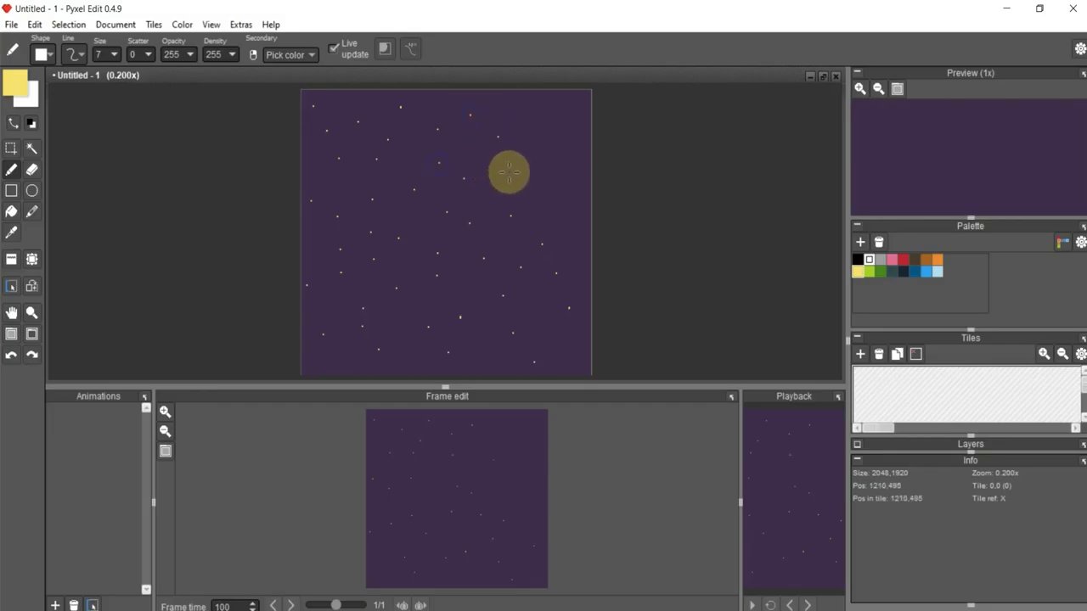
left_click(557, 152)
left_click(560, 202)
left_click(585, 229)
left_click(542, 202)
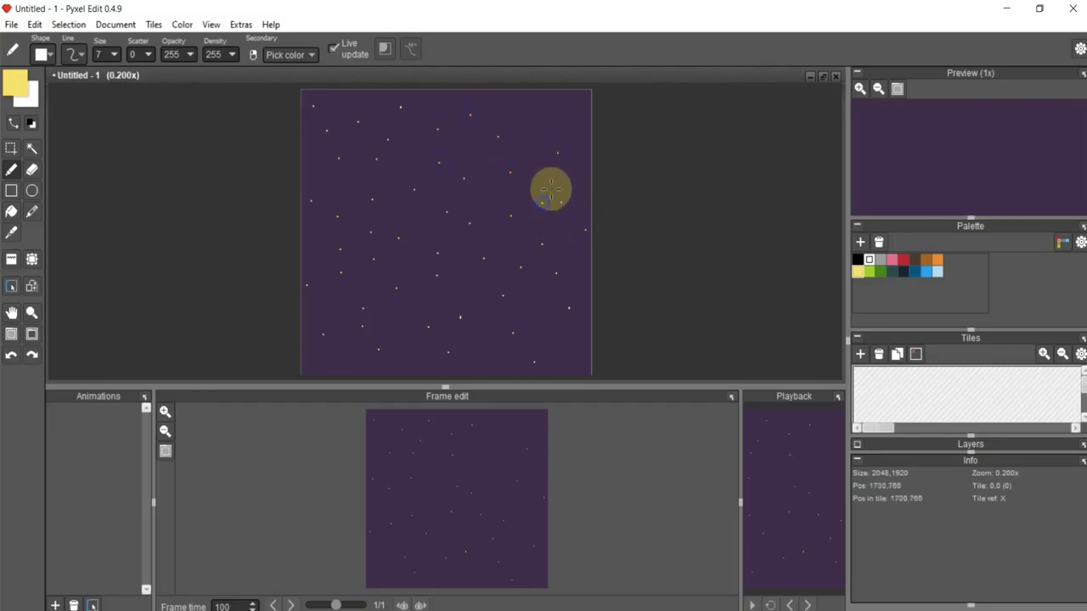
left_click(584, 102)
left_click(531, 104)
left_click(578, 146)
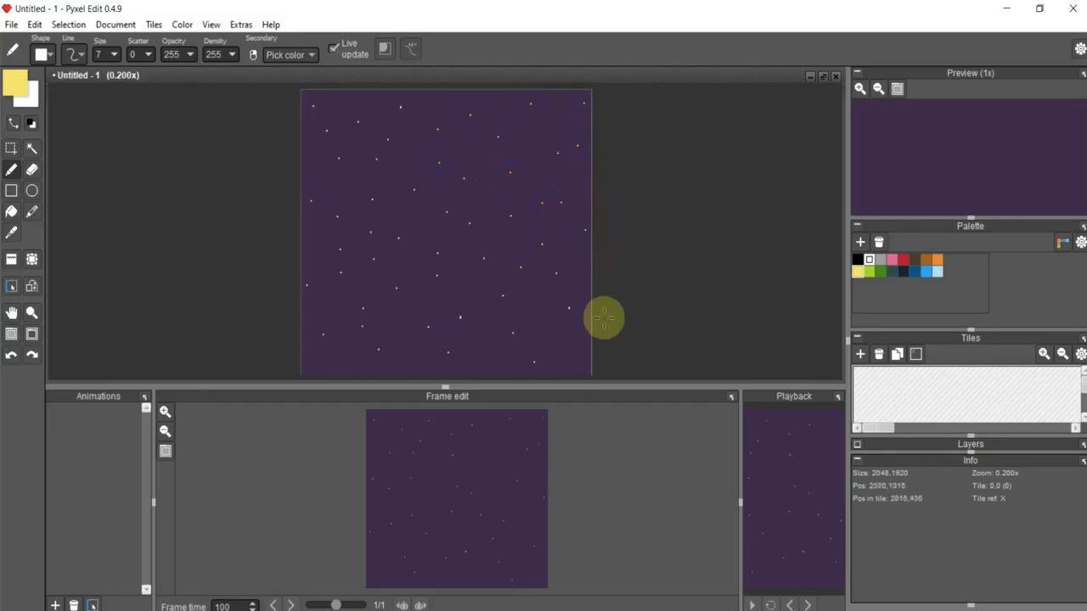
left_click(578, 355)
left_click(326, 367)
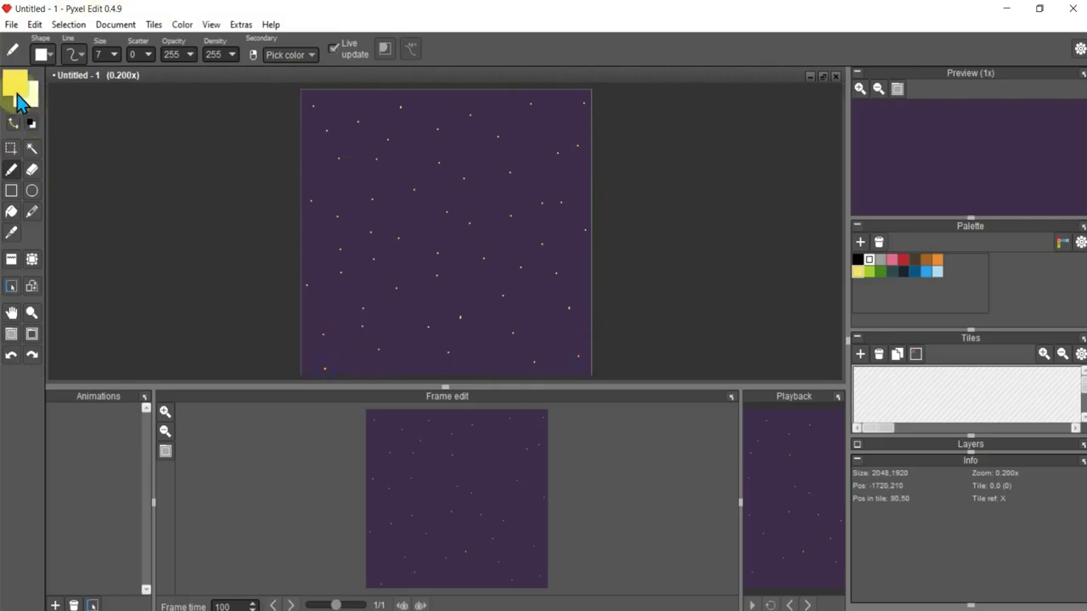
left_click(12, 24)
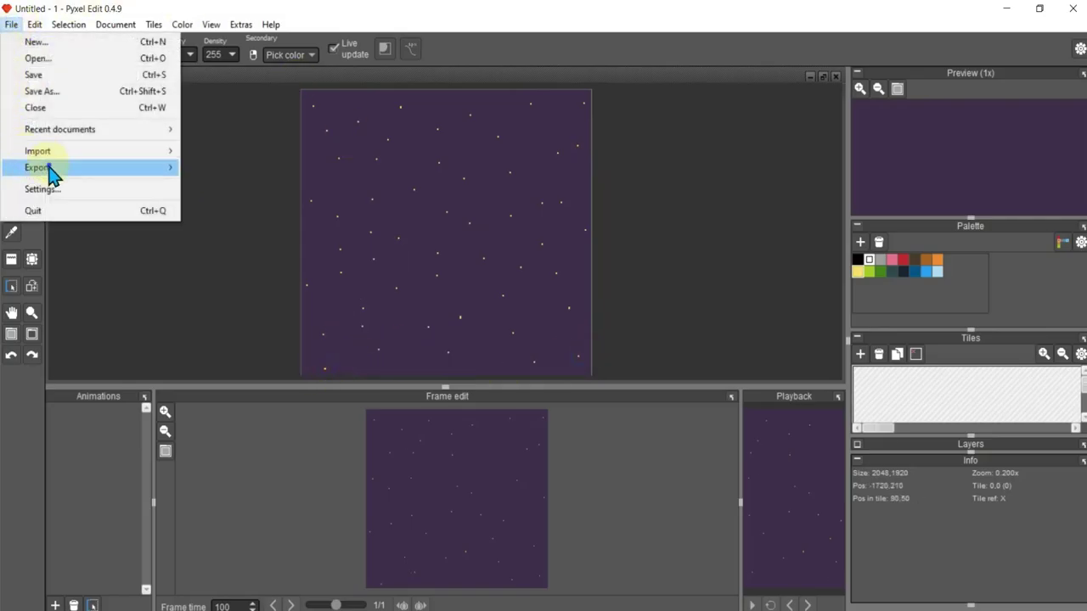
Step: Start an image export named BasicBackground and browse to the project's Assets folder
mouse_move(47, 168)
left_click(208, 169)
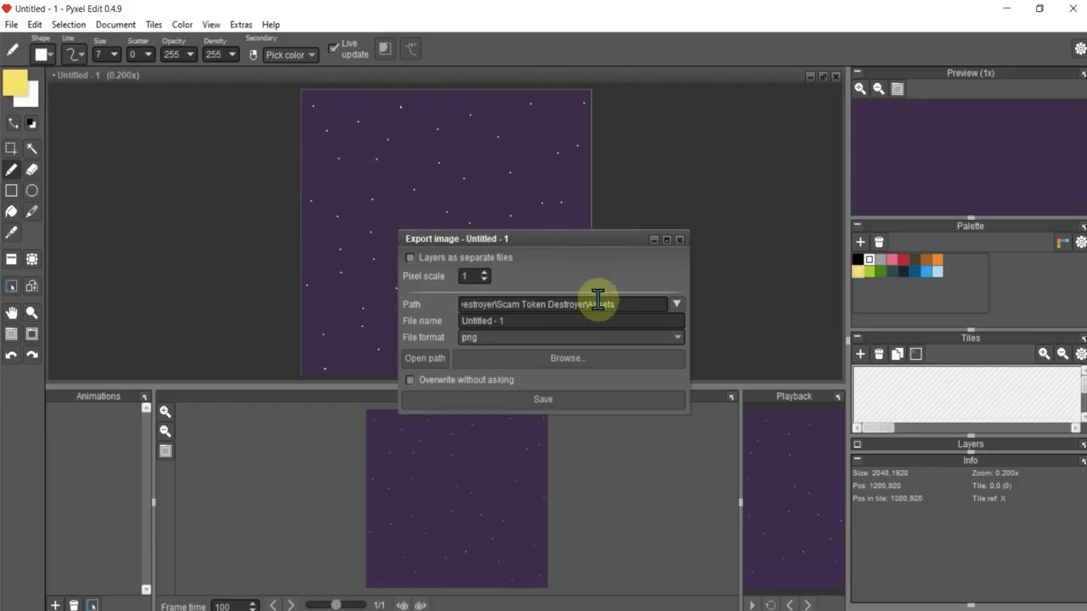
type("BasicBackground")
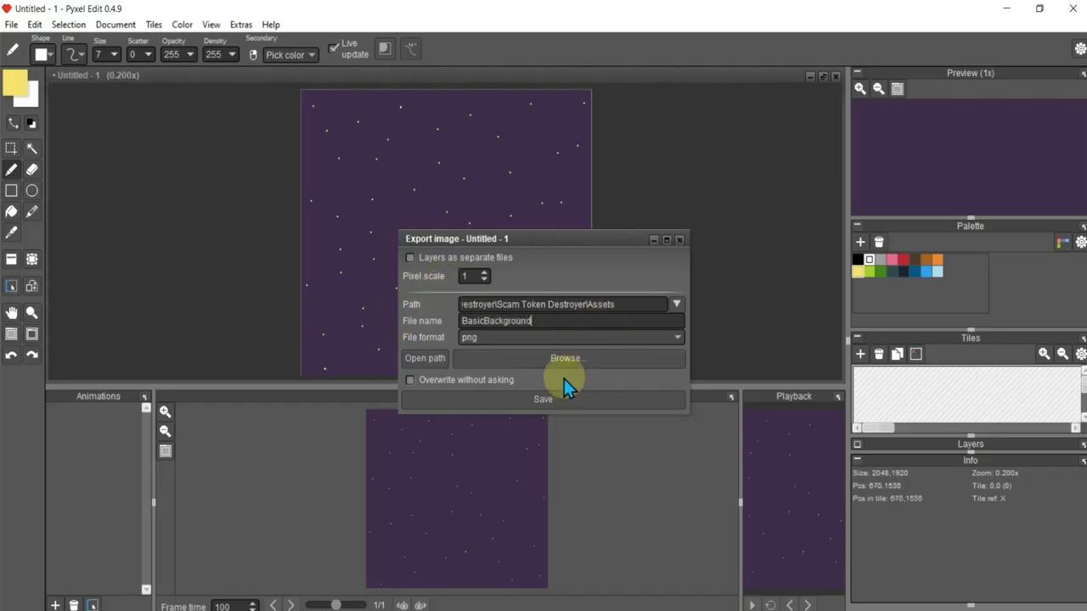
left_click(573, 359)
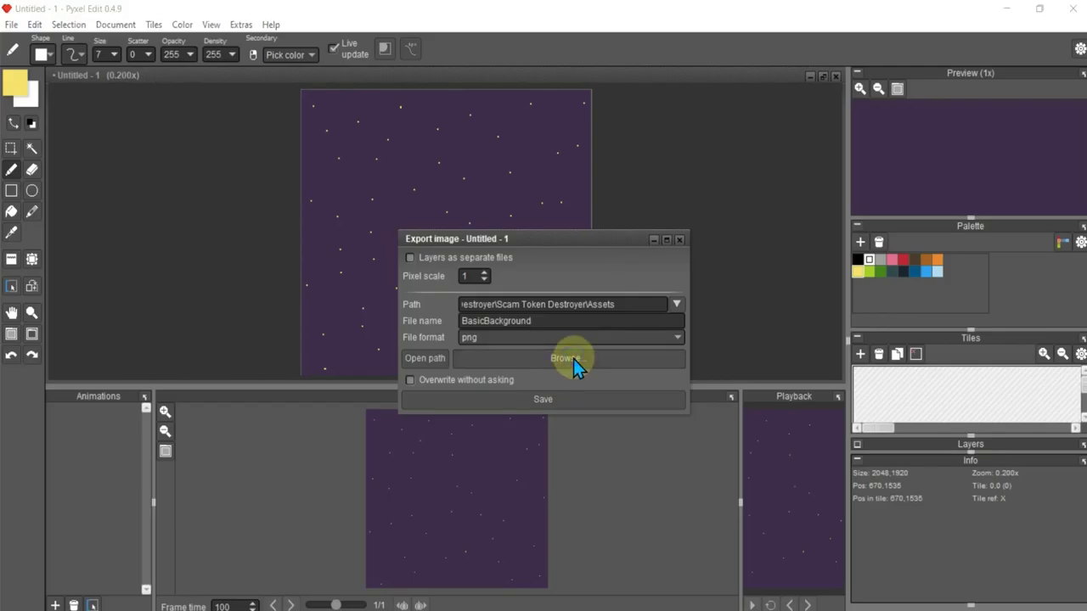
left_click(151, 71)
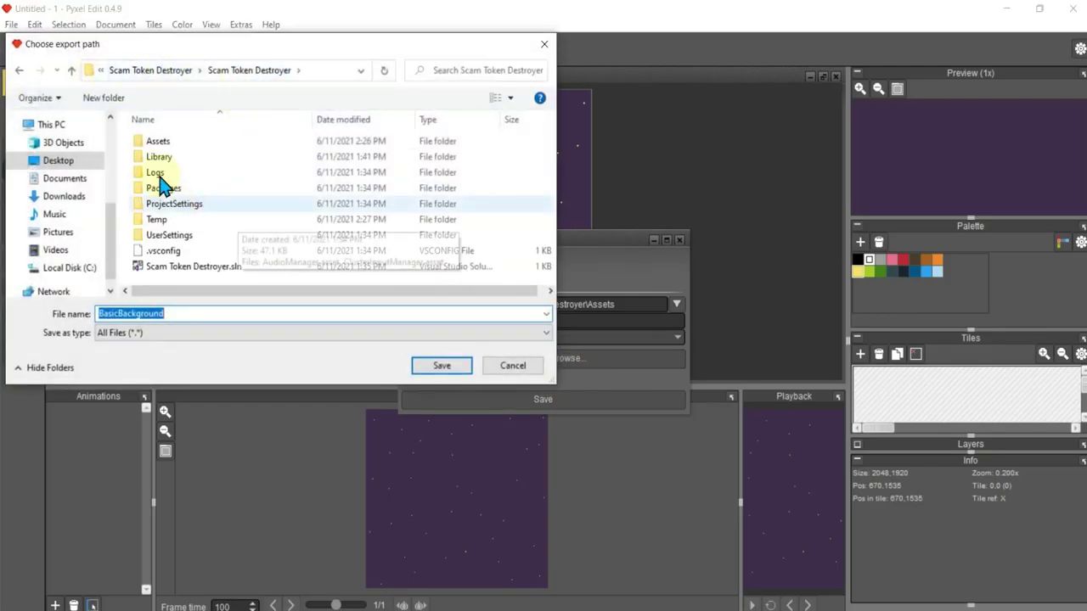
double_click(158, 141)
Step: Create a new Art folder inside Assets and open it
right_click(197, 189)
mouse_move(291, 383)
left_click(414, 364)
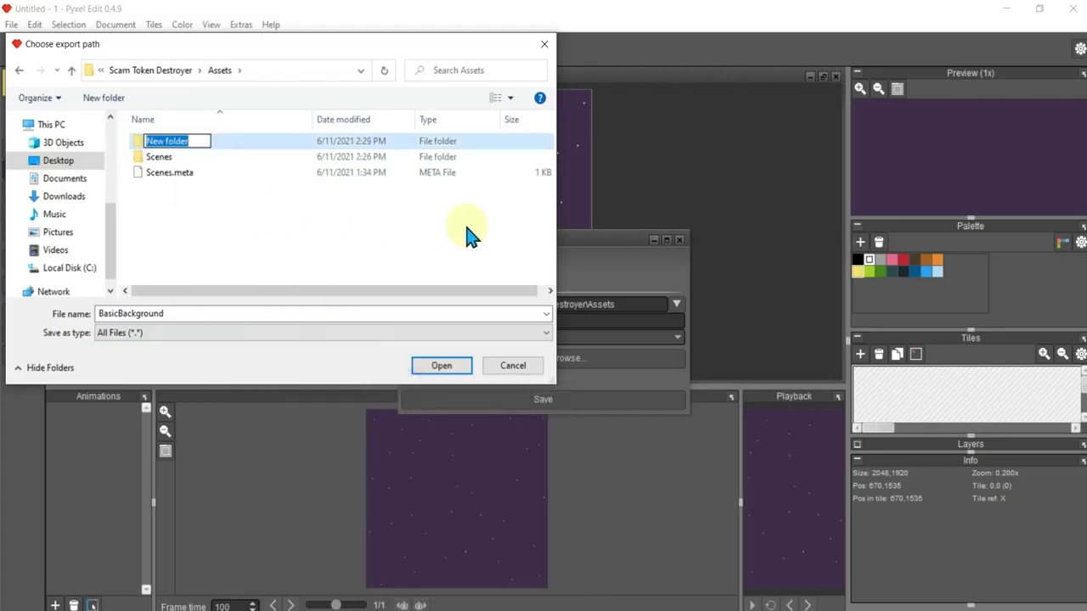
type("Art")
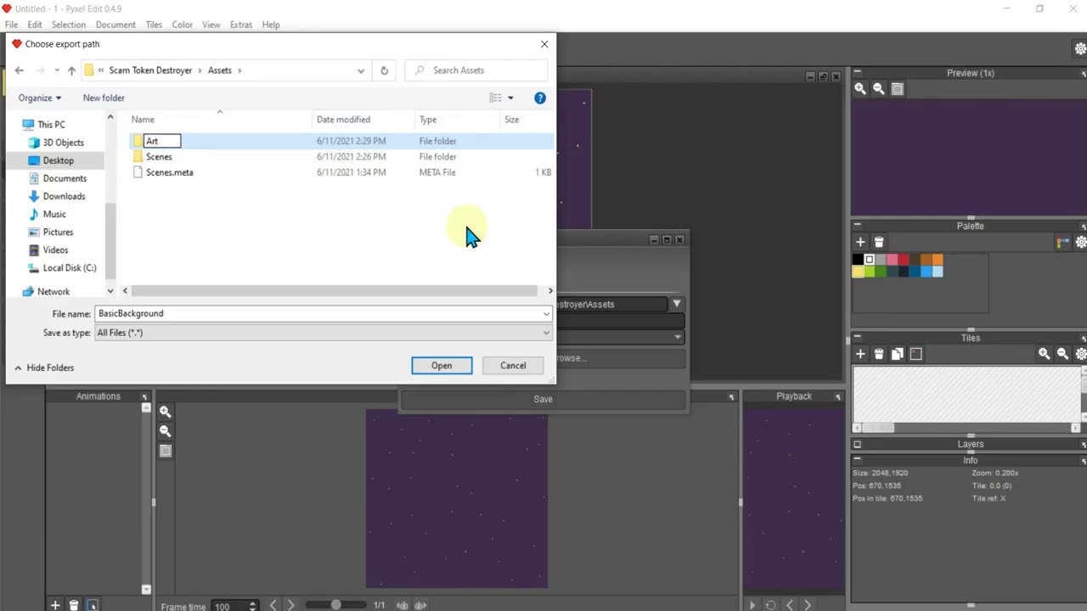
key("Return")
double_click(174, 143)
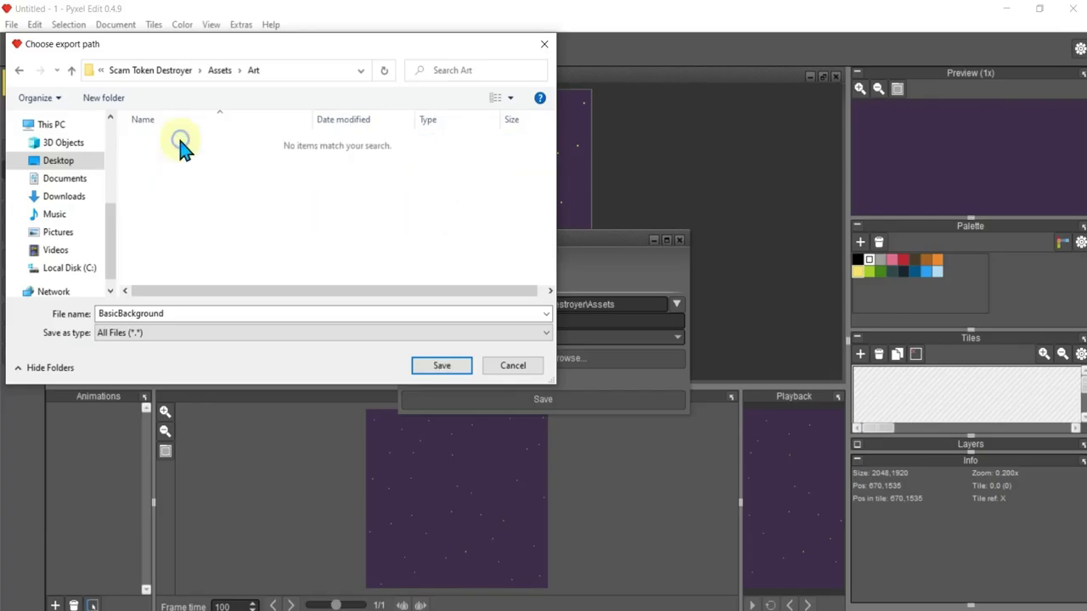
Step: Create a Background folder inside Art and open it
right_click(225, 238)
mouse_move(347, 439)
left_click(444, 435)
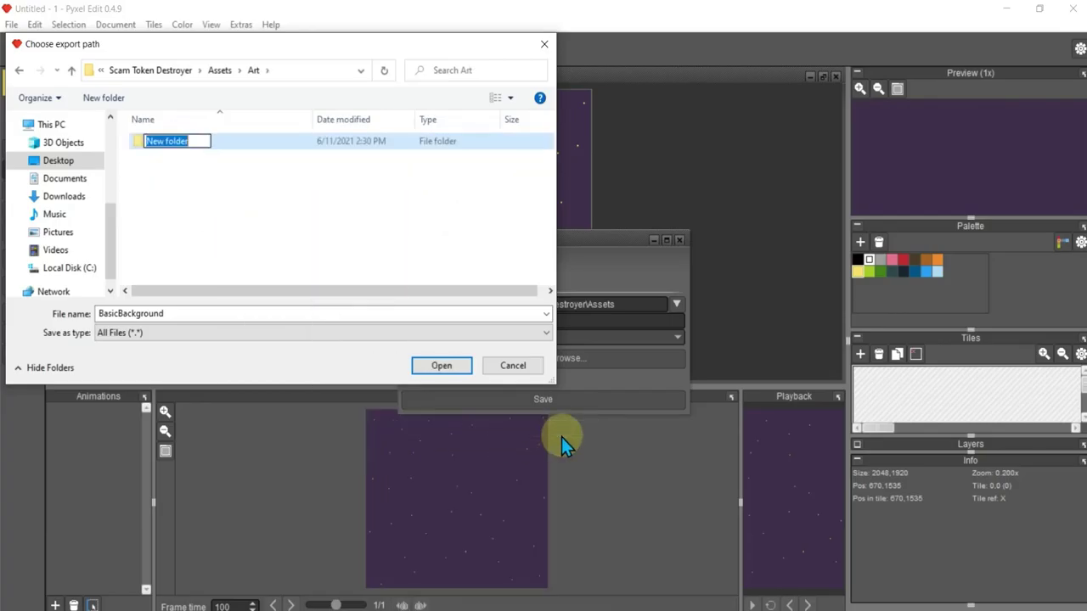
type("Ba")
type("gr")
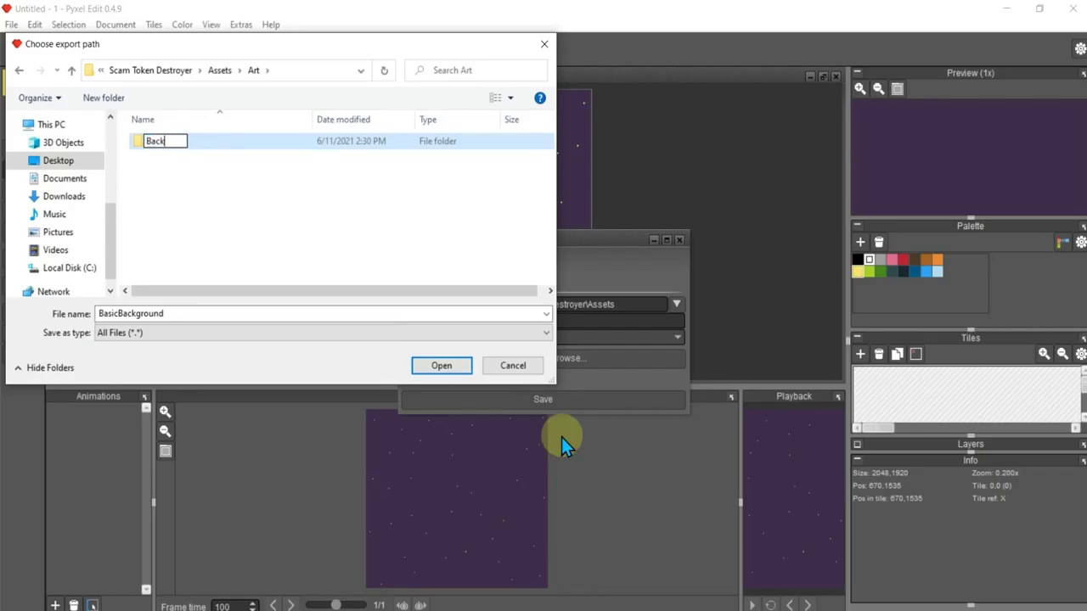
type("ground")
left_click(182, 170)
double_click(189, 148)
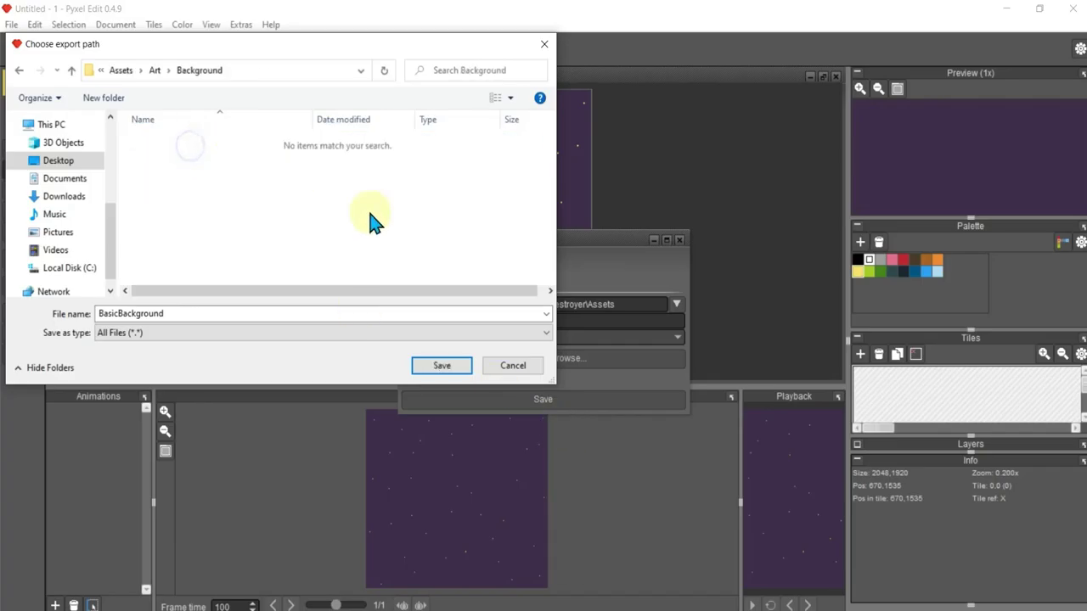
Step: Save the export as BasicBackground.png in Assets/Art/Background and close the export window
left_click(445, 367)
left_click(527, 405)
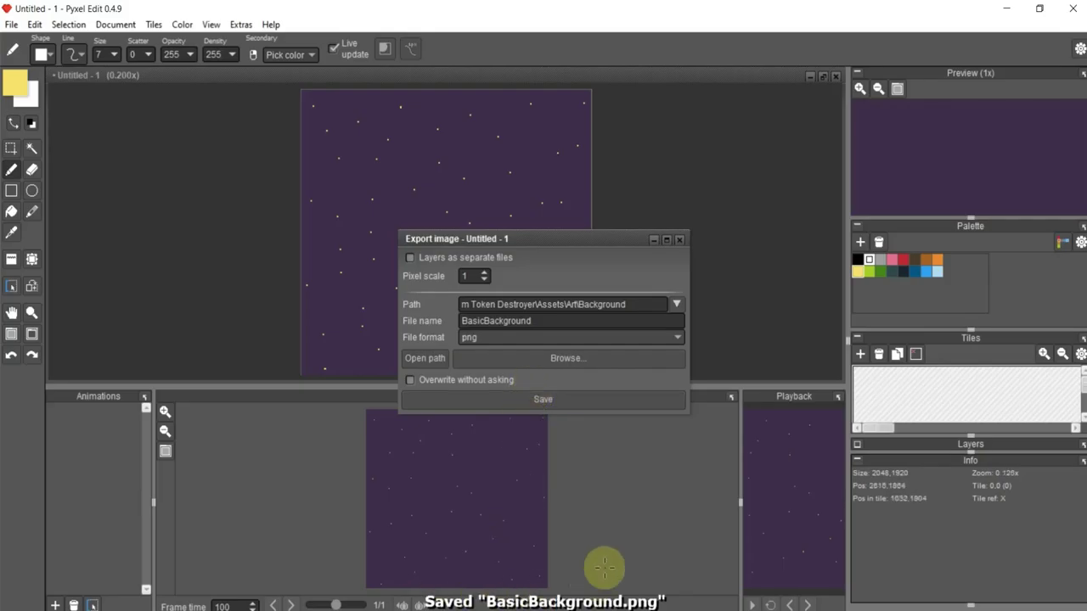
left_click(680, 241)
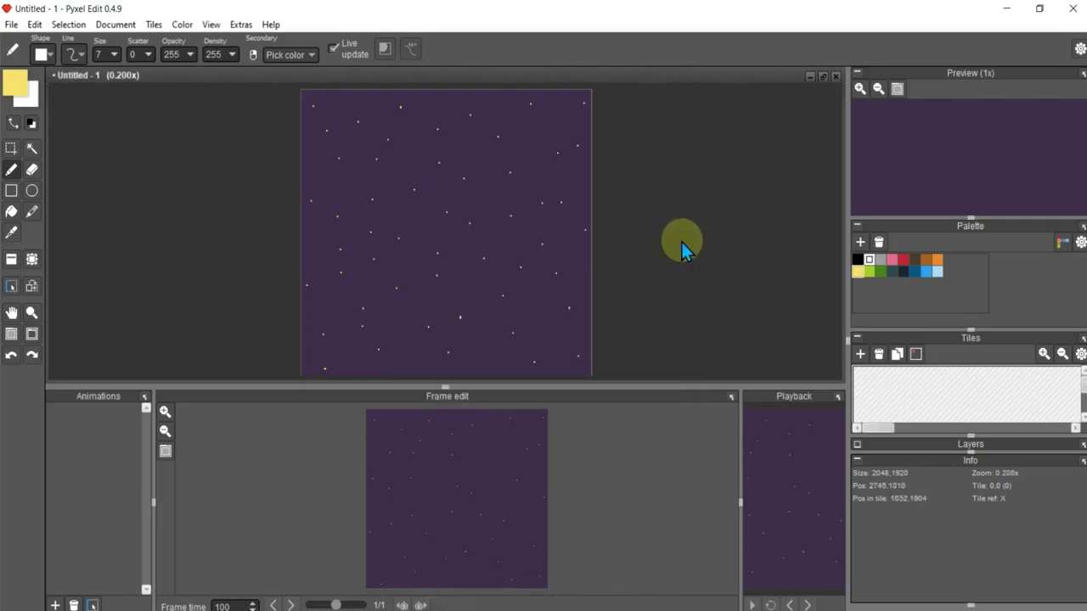
Step: Drop the BasicBackground sprite from Art/Background into the scene and dock the Game view beside it
left_click(1007, 9)
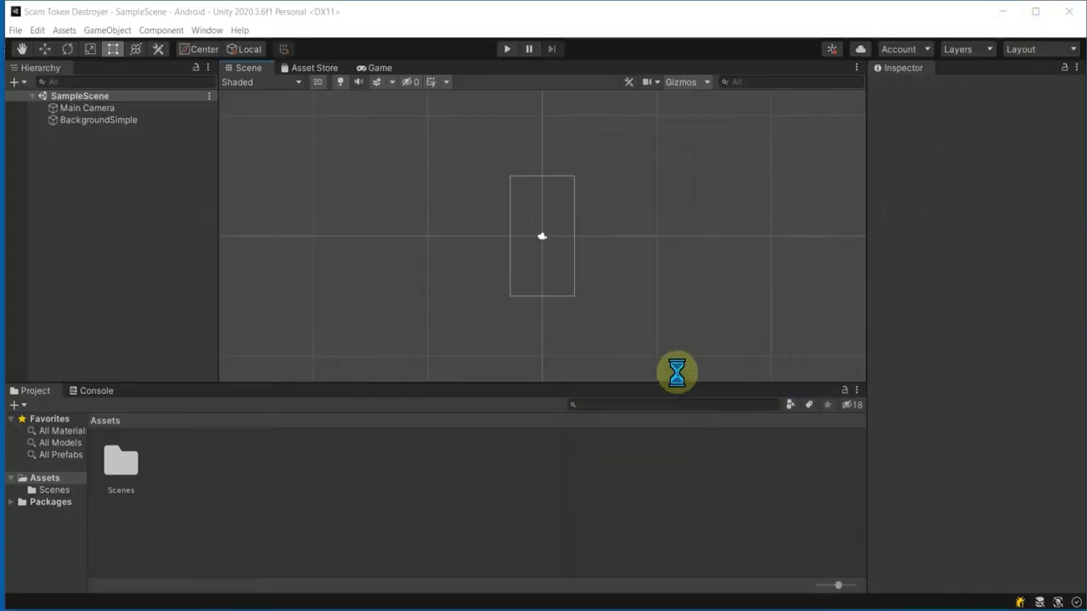
double_click(118, 467)
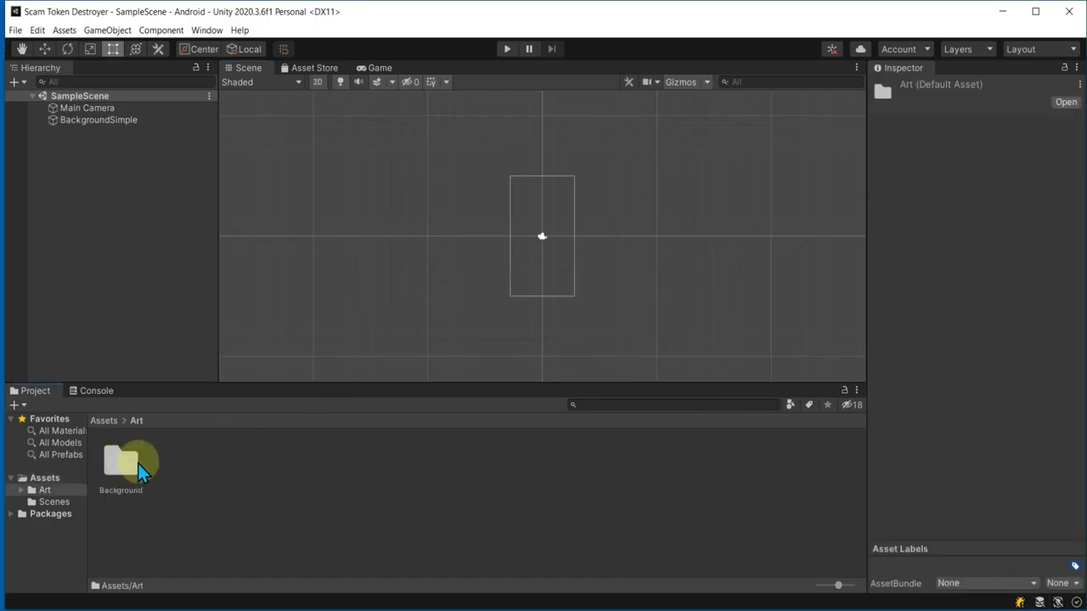
double_click(123, 467)
left_click_drag(114, 465, 544, 247)
left_click(370, 68)
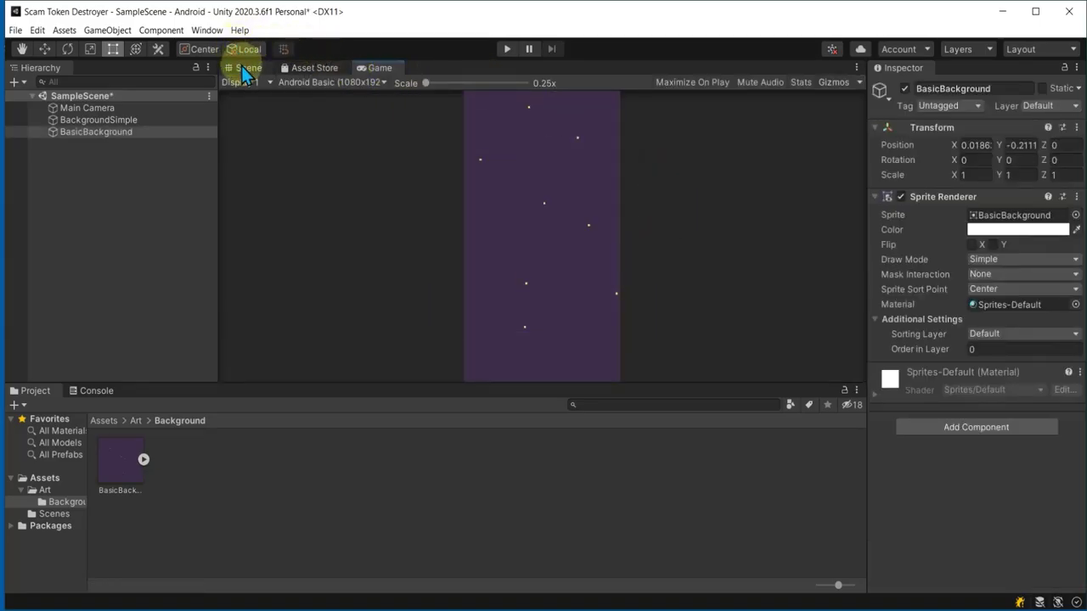
mouse_move(379, 67)
left_mouse_down()
mouse_move(527, 214)
mouse_move(768, 258)
left_mouse_up()
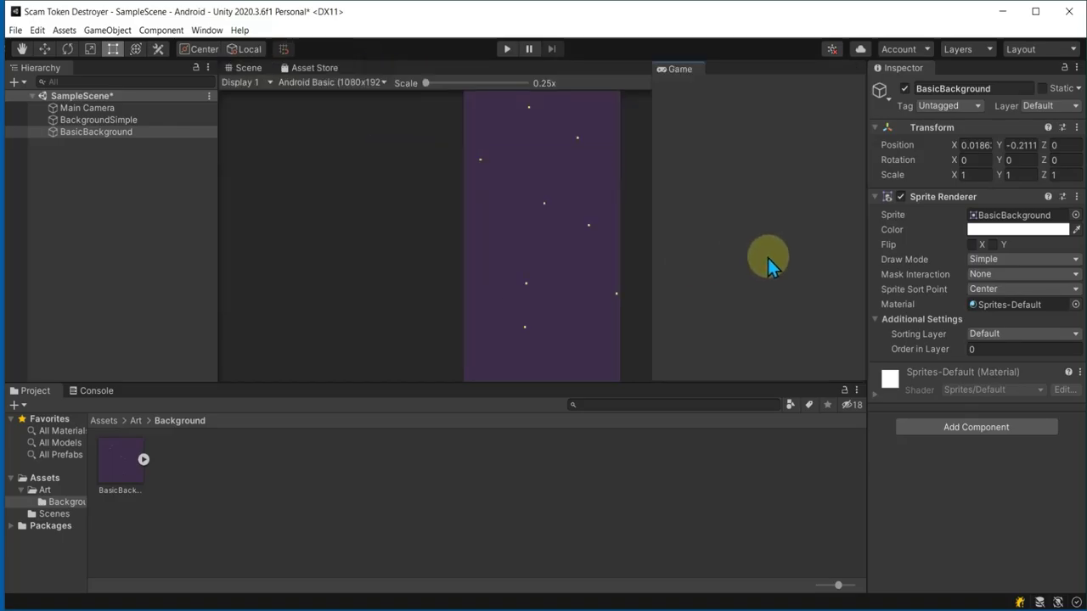
Step: Move the background right along X over the camera frame and save the scene
left_click(44, 49)
left_click(510, 244)
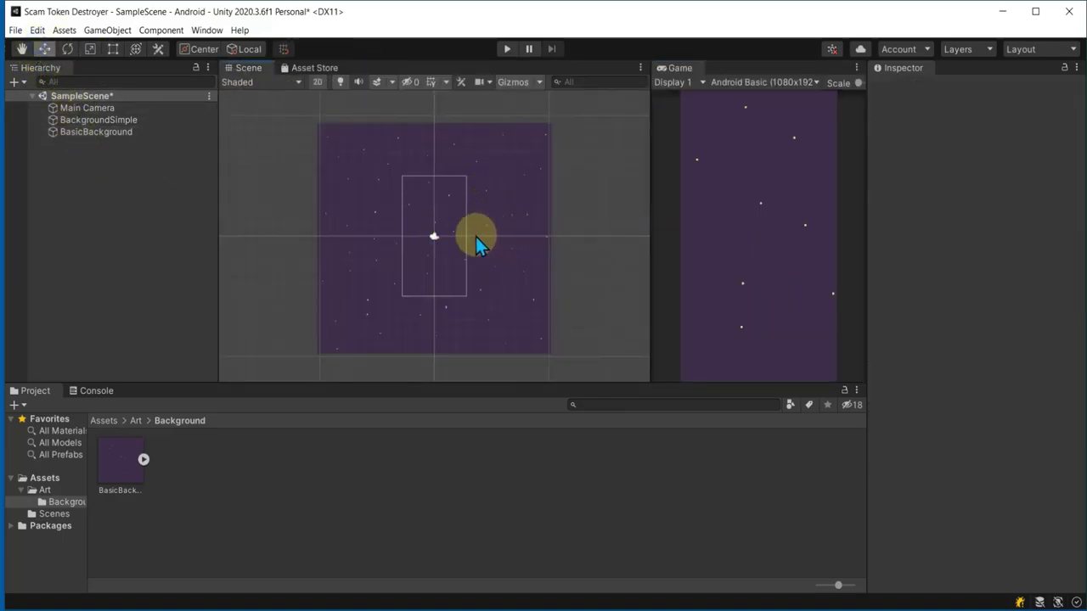
left_click(476, 239)
mouse_move(495, 239)
left_mouse_down()
mouse_move(537, 238)
mouse_move(478, 241)
mouse_move(512, 247)
left_mouse_up()
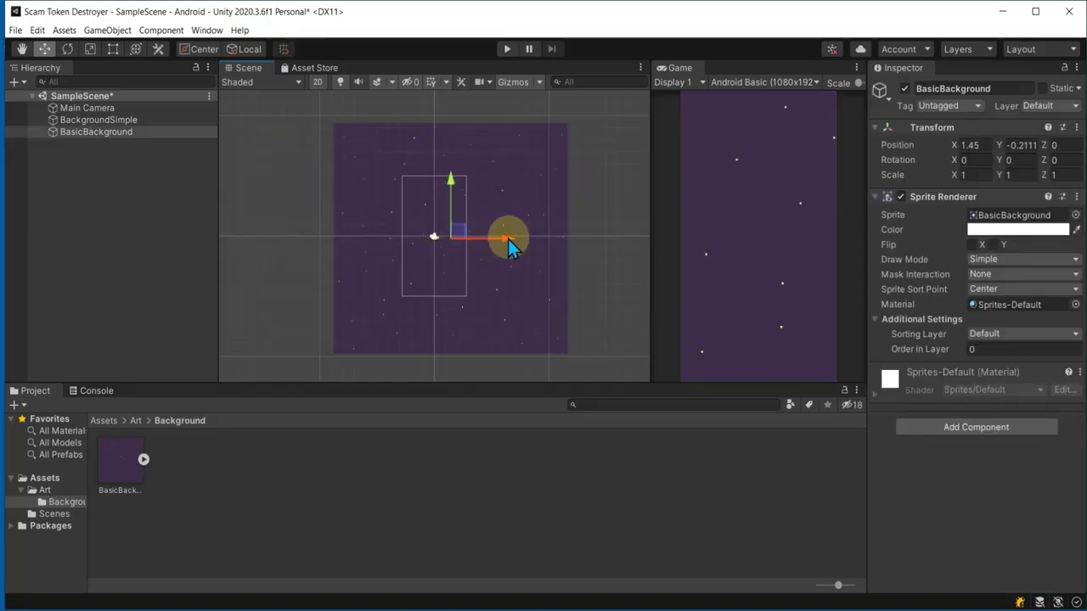
left_click(597, 276)
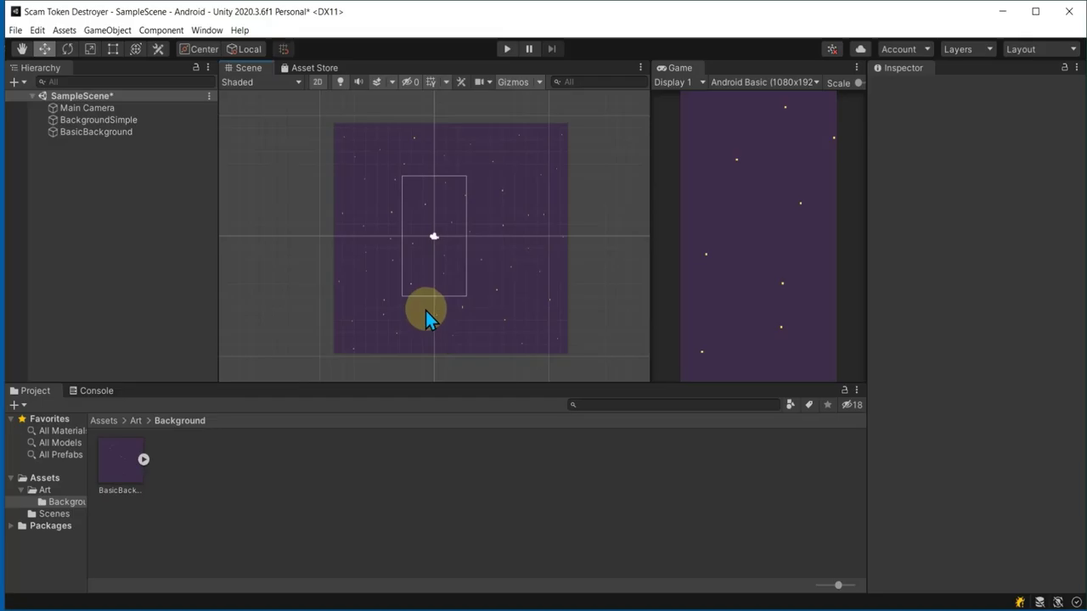
key("ctrl+s")
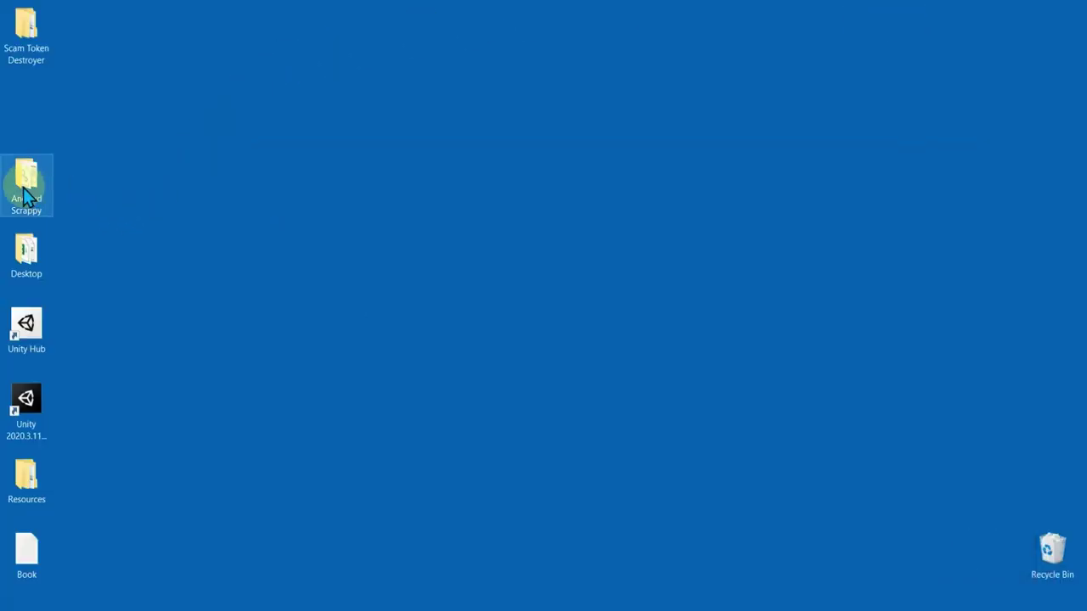
Step: Open the Android Scrappy folder and launch scrcpy.exe to mirror the phone
double_click(26, 183)
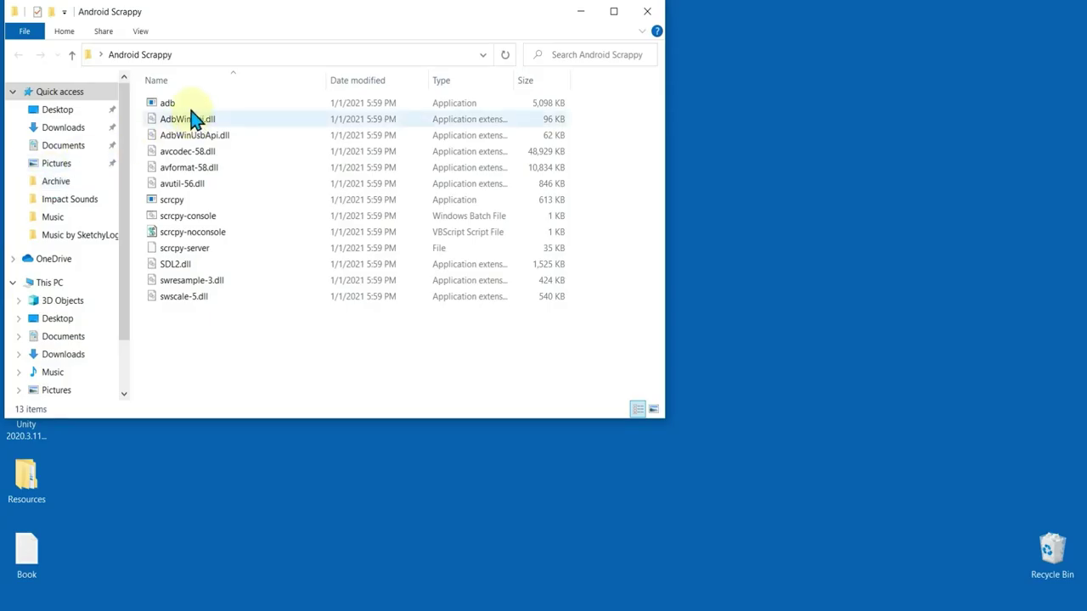
left_click(187, 107)
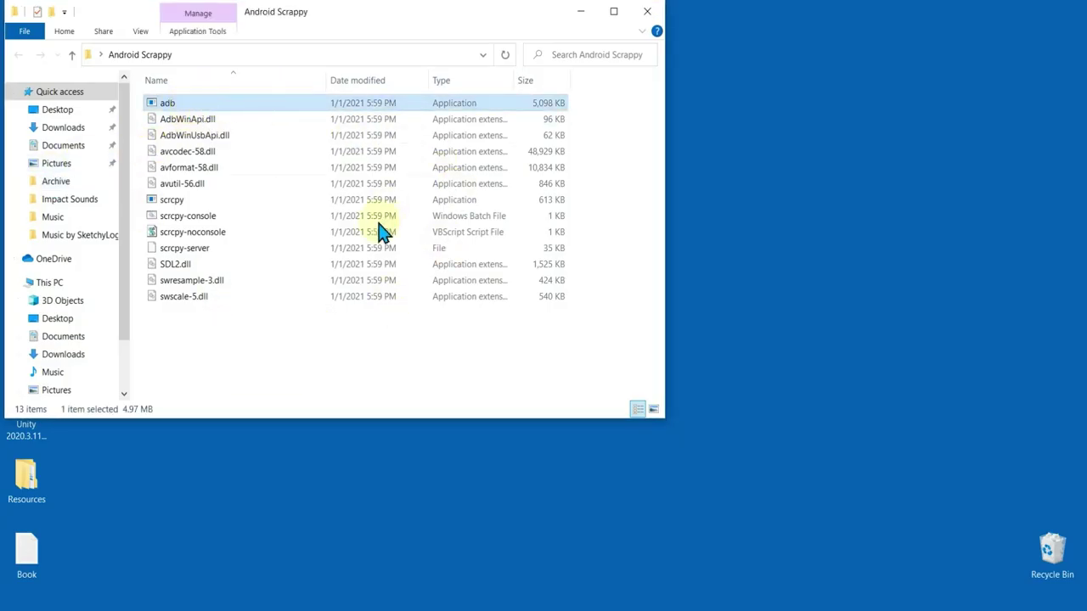
double_click(237, 202)
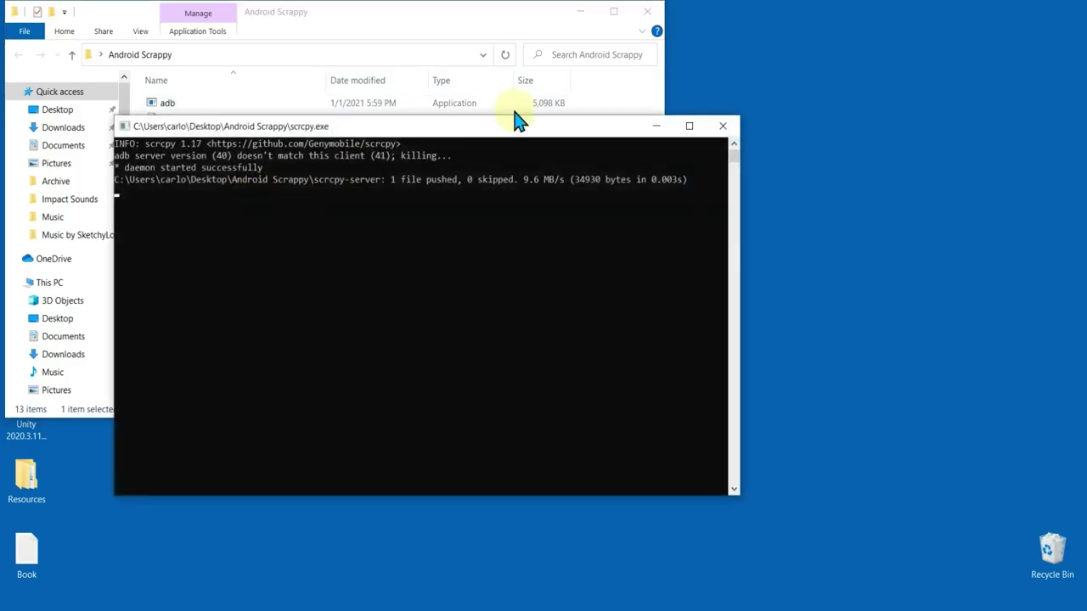
Step: Minimize Explorer and take the mirrored phone from USB settings to its home screen
left_click(582, 19)
left_click(582, 19)
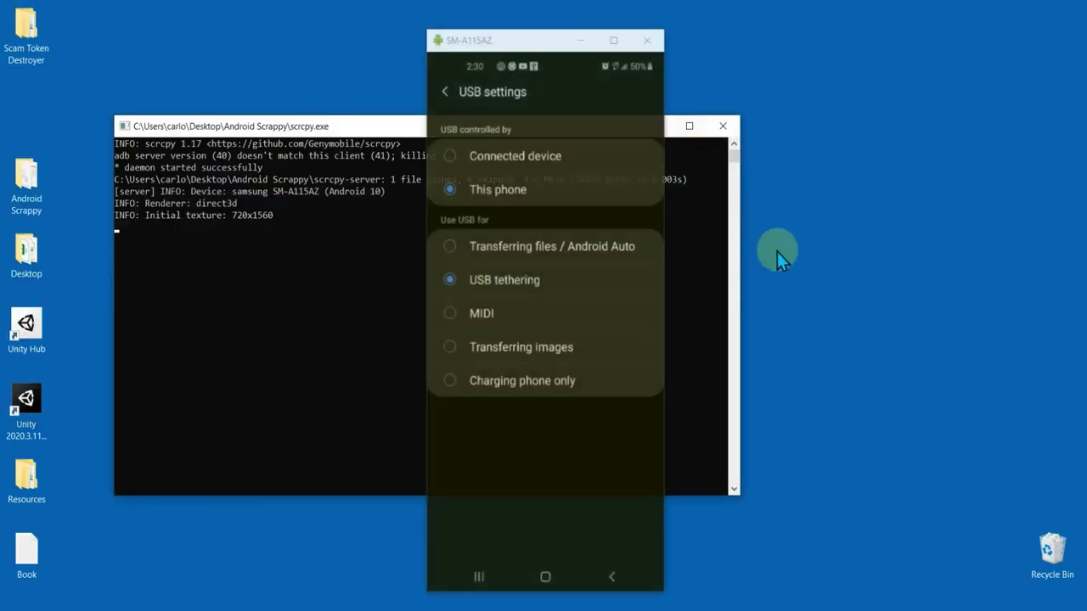
left_click(443, 90)
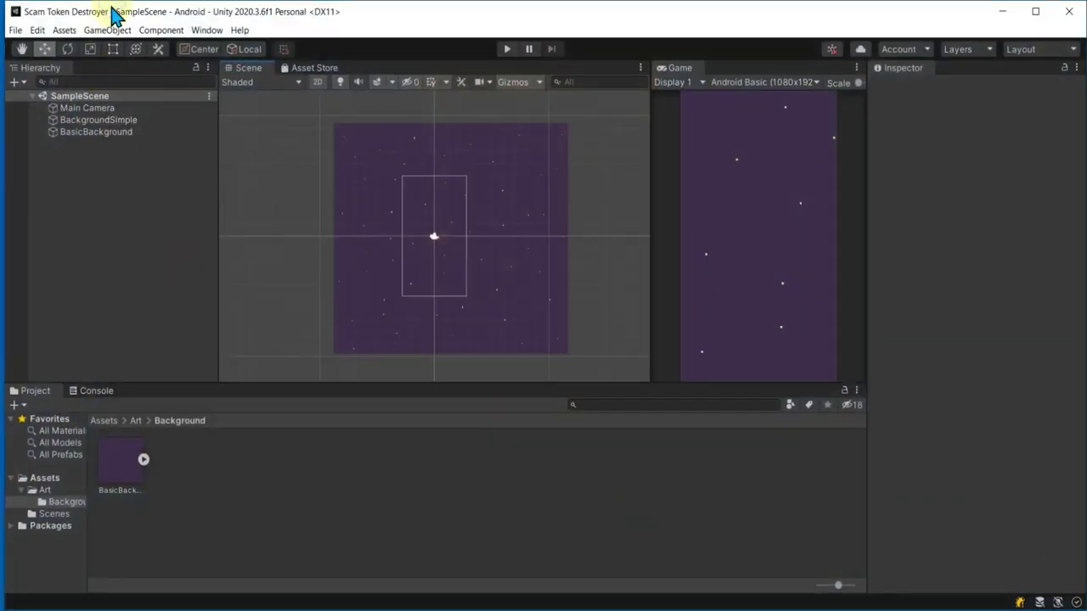
Step: Check SampleScene in Unity's Build Settings, then close the window
left_click(15, 30)
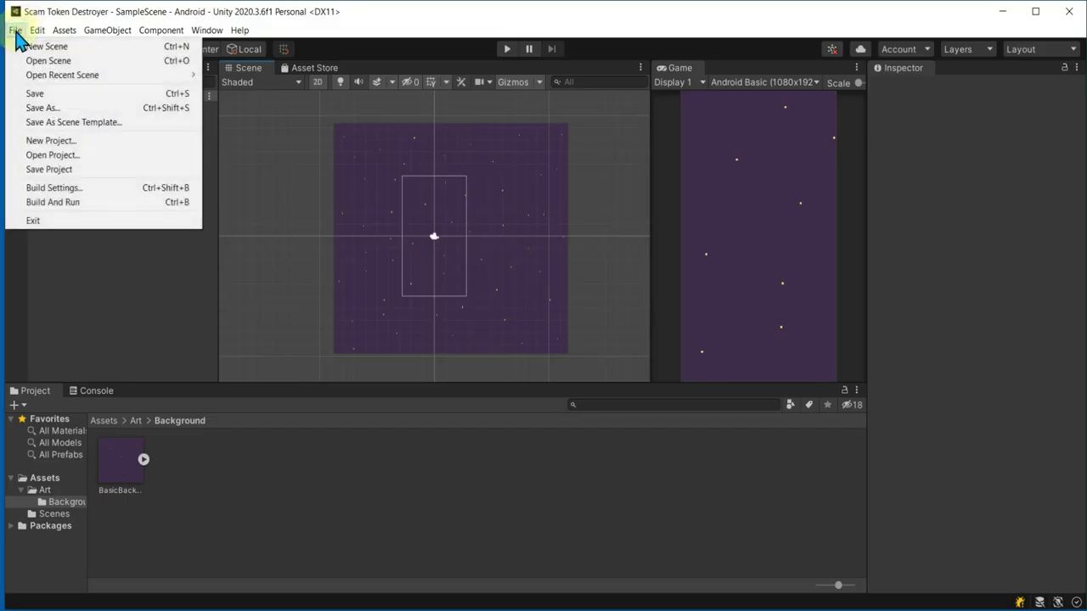
left_click(55, 188)
left_click(404, 120)
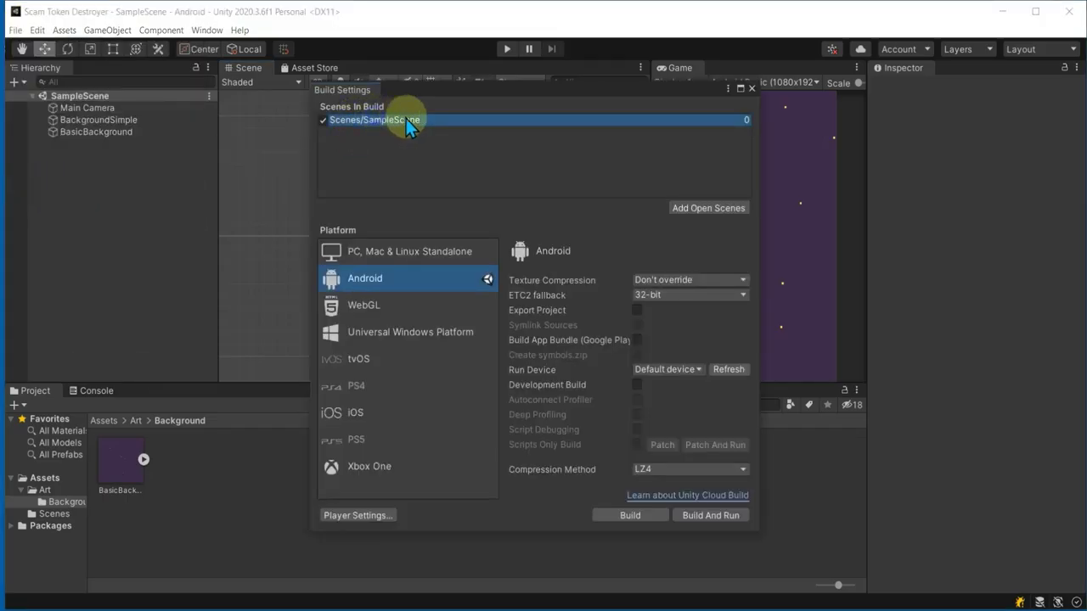
left_click(752, 88)
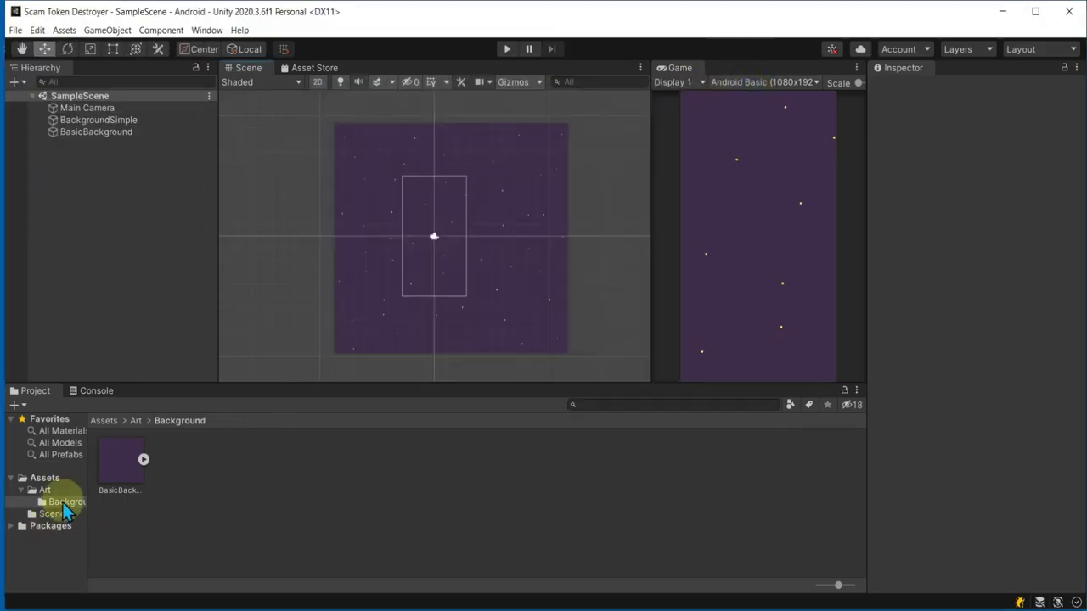
Step: Rename the SampleScene asset in Assets/Scenes to Level1 and reload the scene
left_click(43, 478)
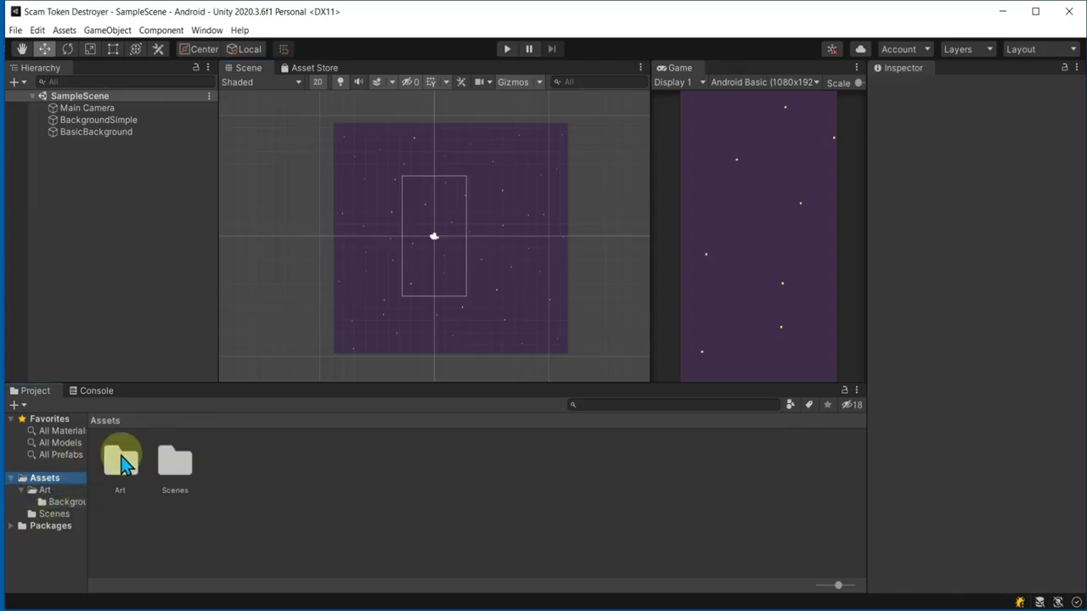
double_click(173, 458)
left_click(126, 473)
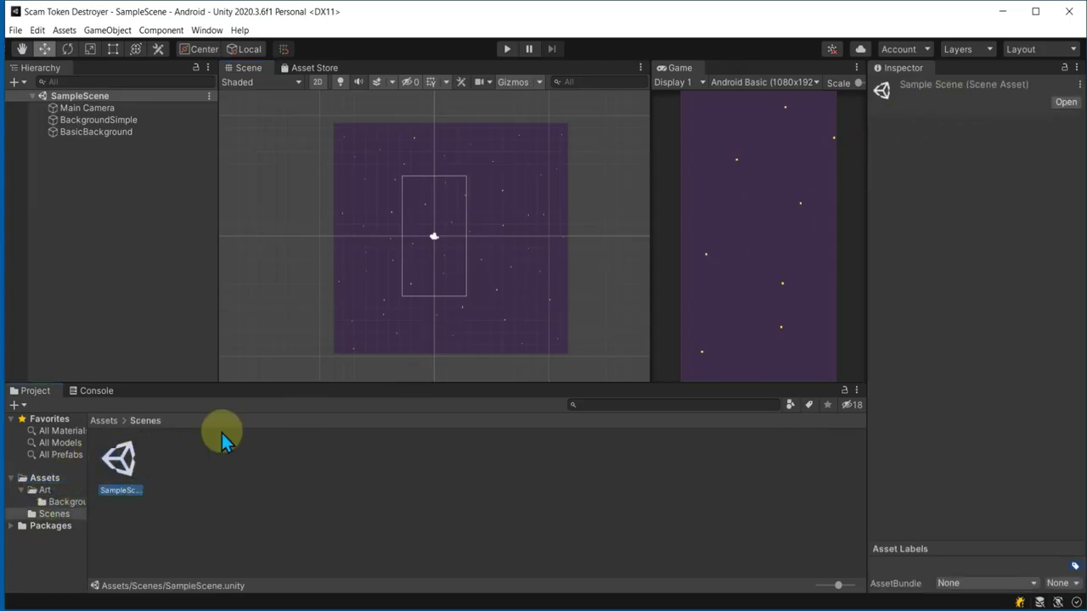
right_click(130, 470)
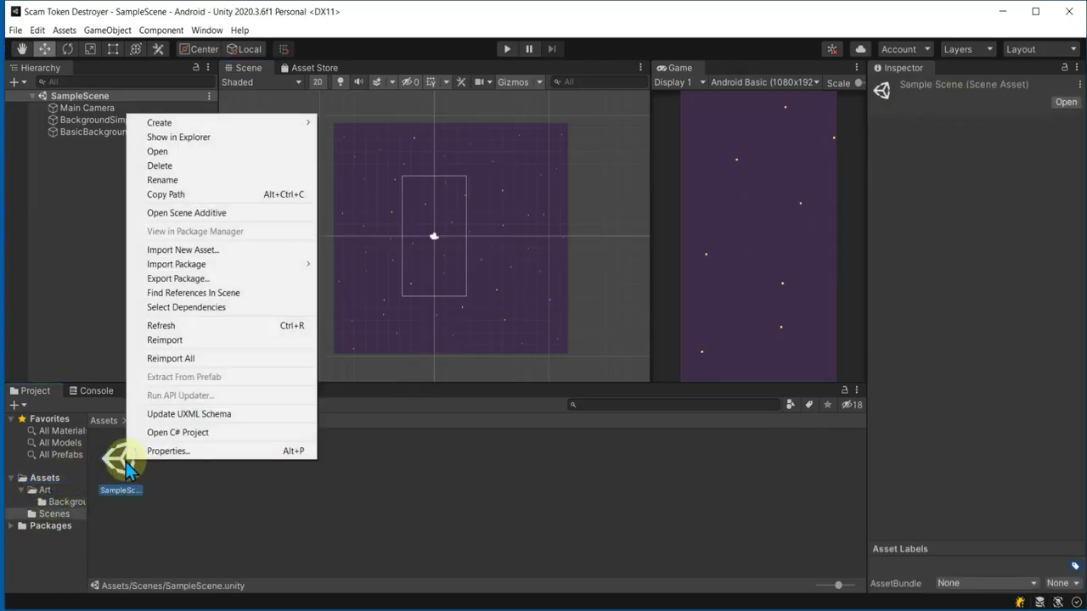
left_click(181, 181)
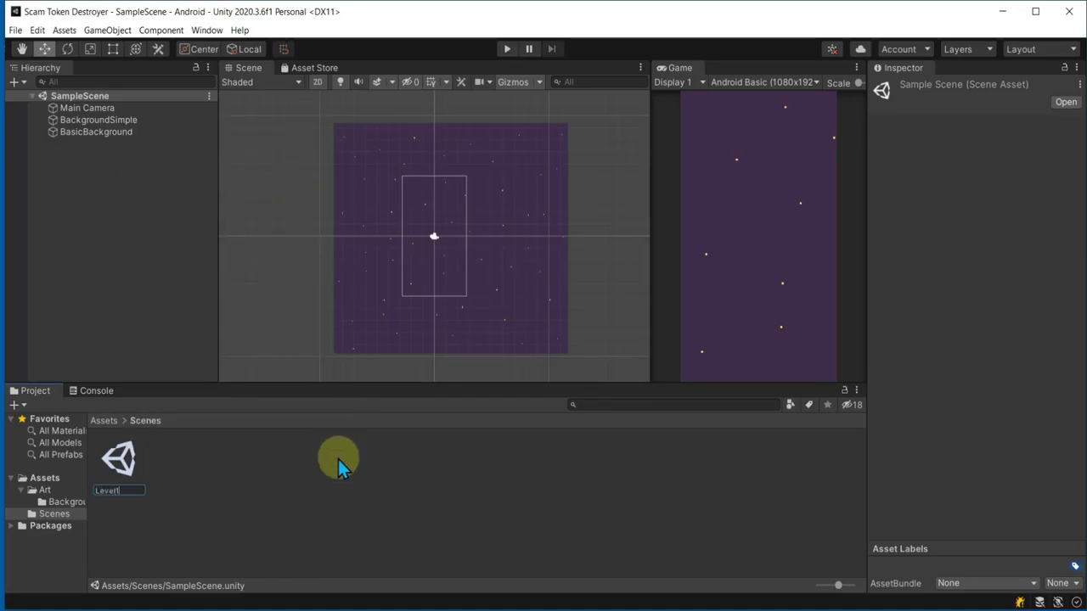
key("Return")
left_click(577, 344)
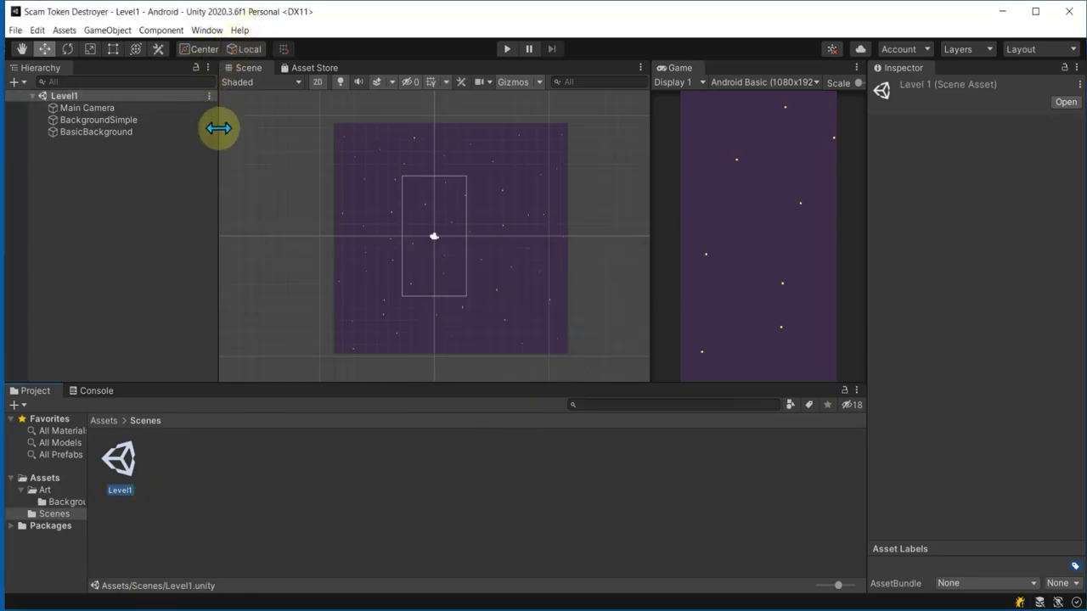
Step: Select Level1 in Build Settings and start the Android APK build
left_click(15, 29)
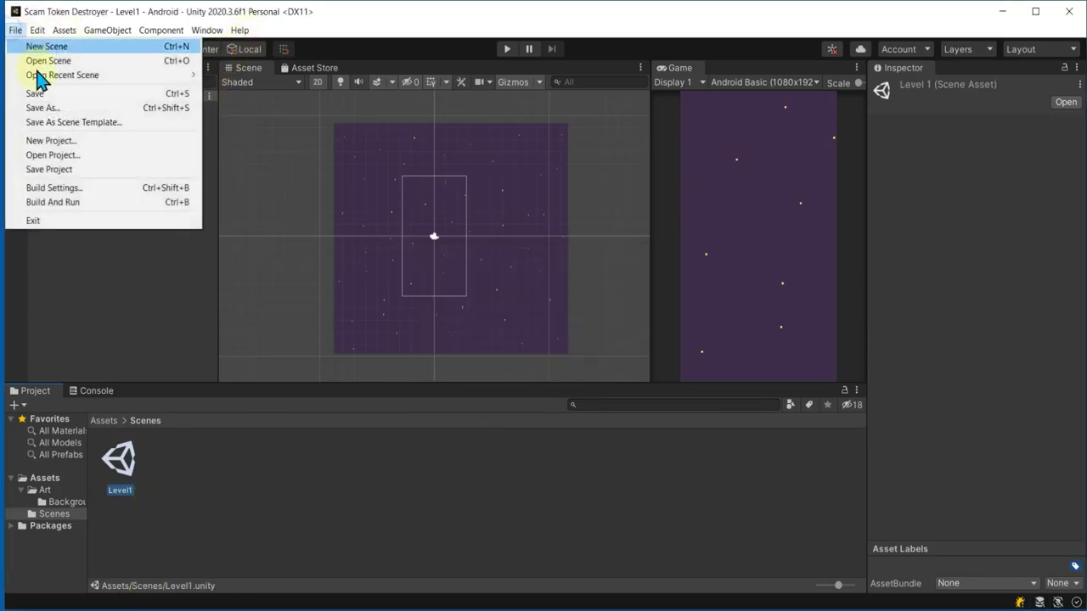
left_click(49, 188)
left_click(367, 121)
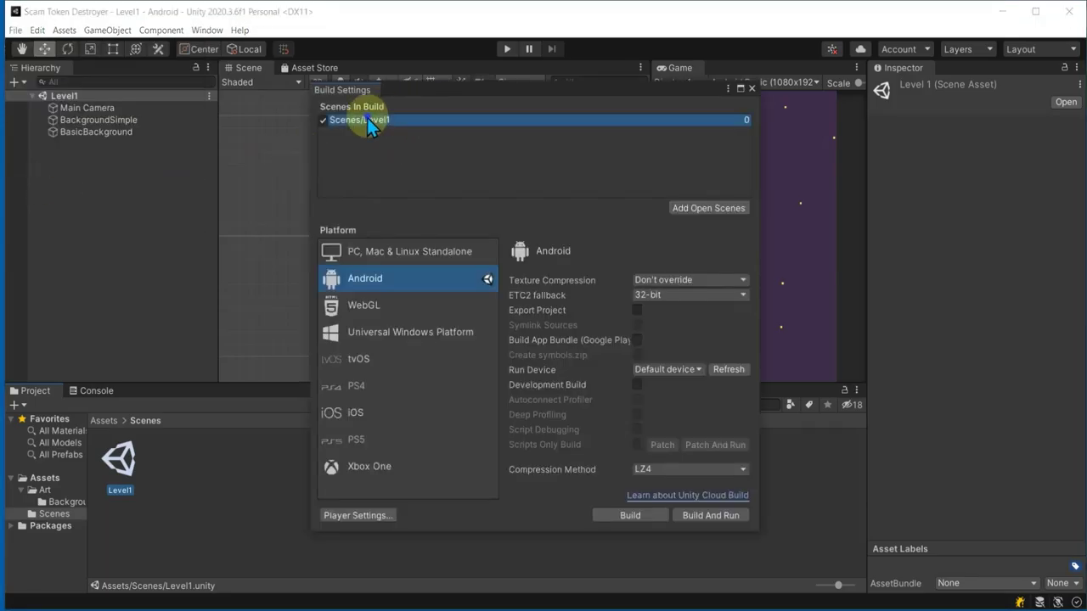
left_click(632, 516)
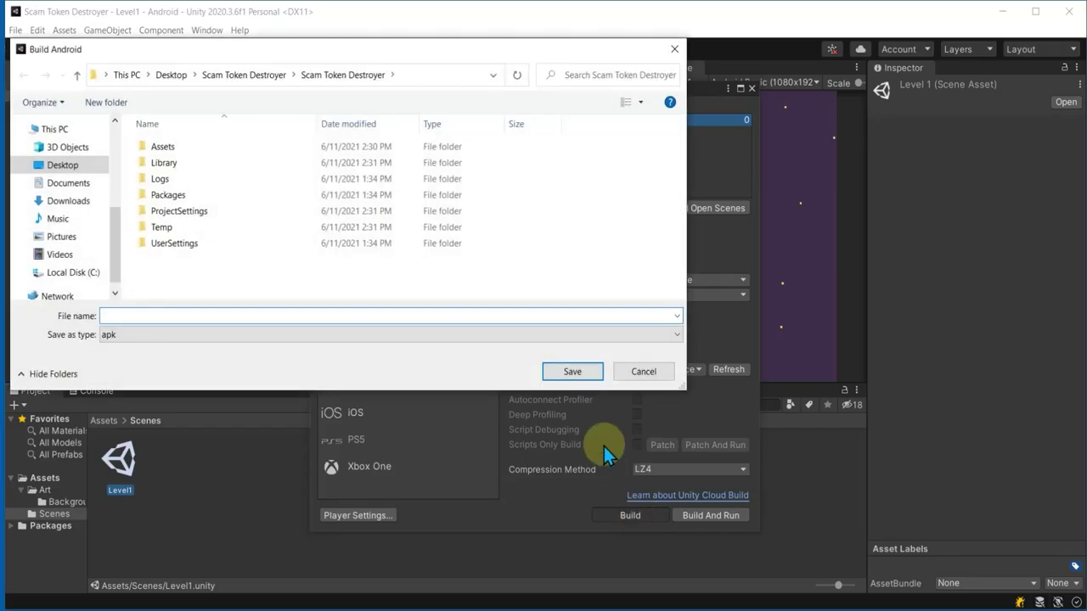
Step: Create a new folder inside the project folder in the save dialog
right_click(193, 275)
mouse_move(259, 470)
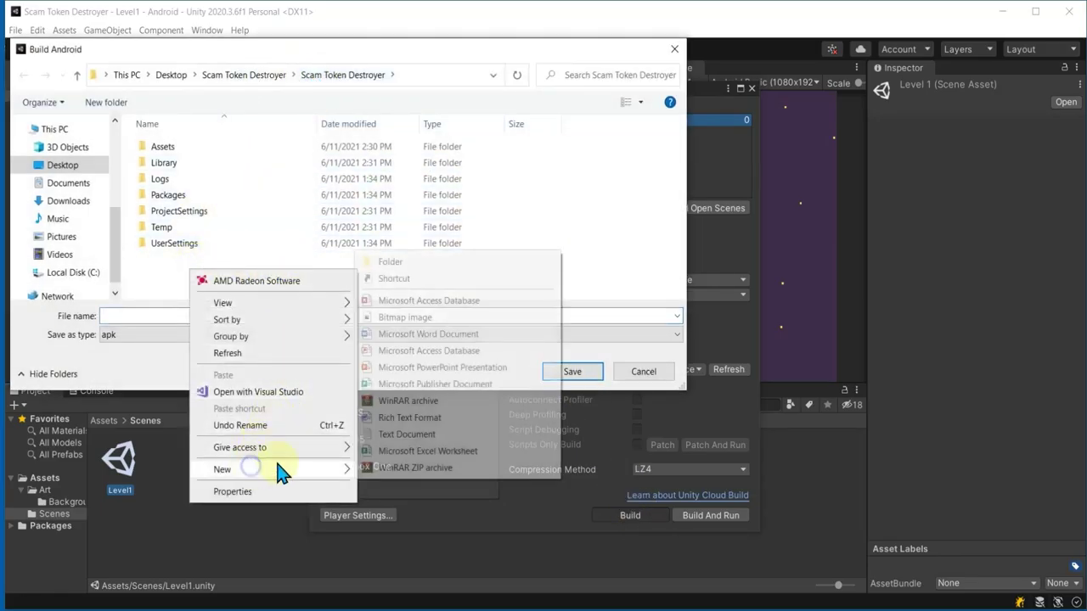
left_click(390, 263)
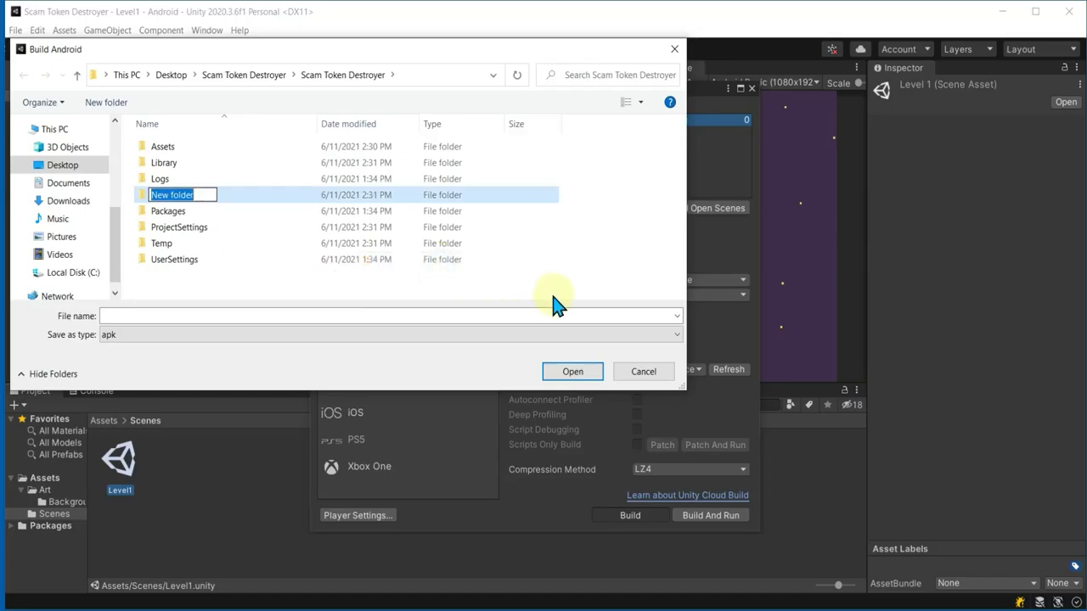
left_click(222, 205)
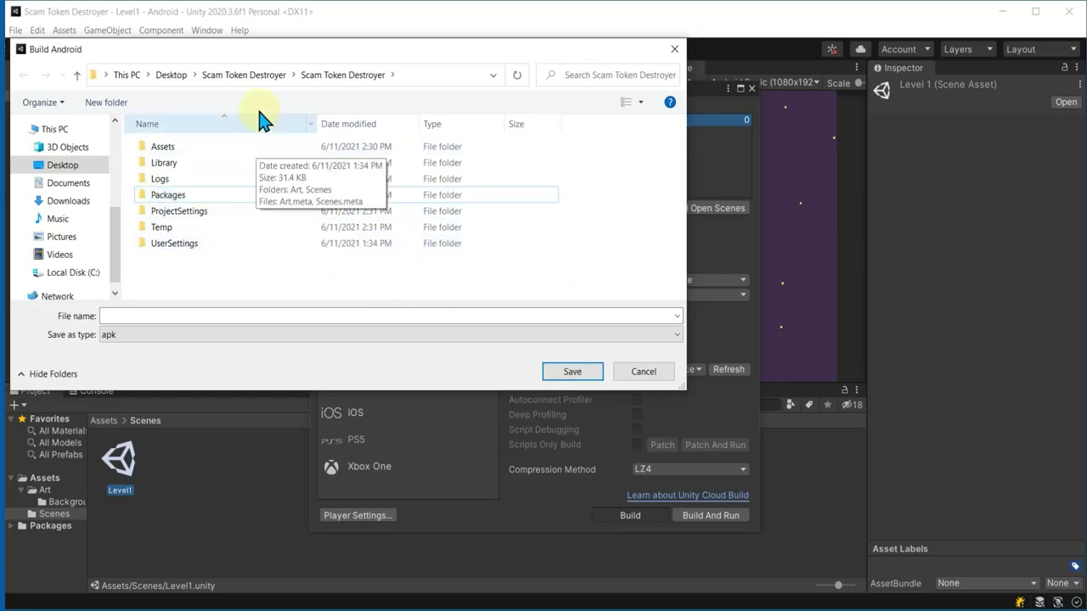
Step: In the outer Scam Token Destroyer folder, create and open a new 'Builds' folder
left_click(253, 78)
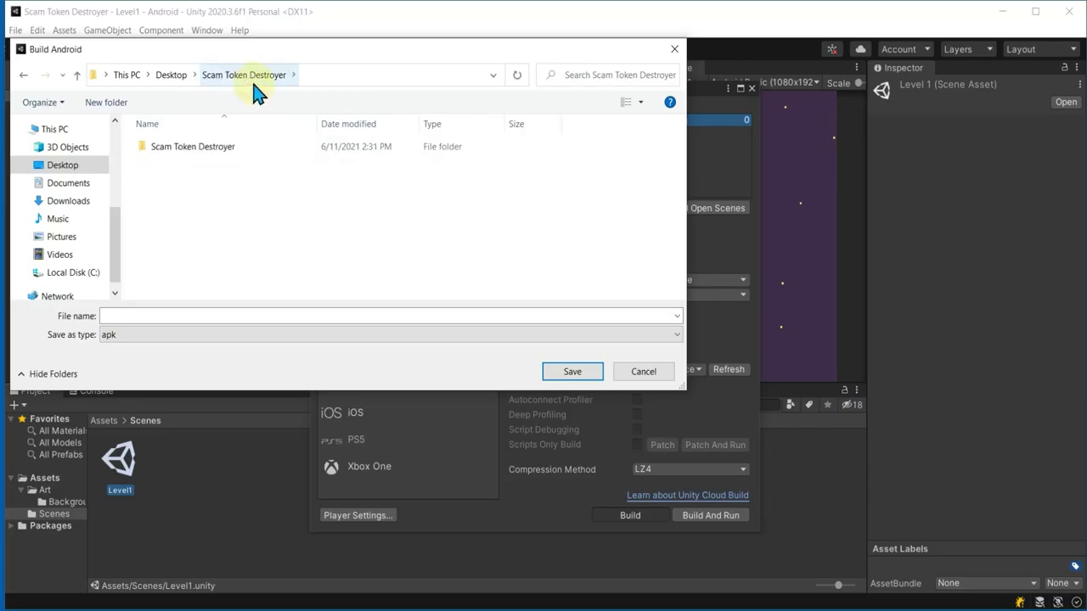
right_click(212, 199)
mouse_move(307, 406)
left_click(439, 399)
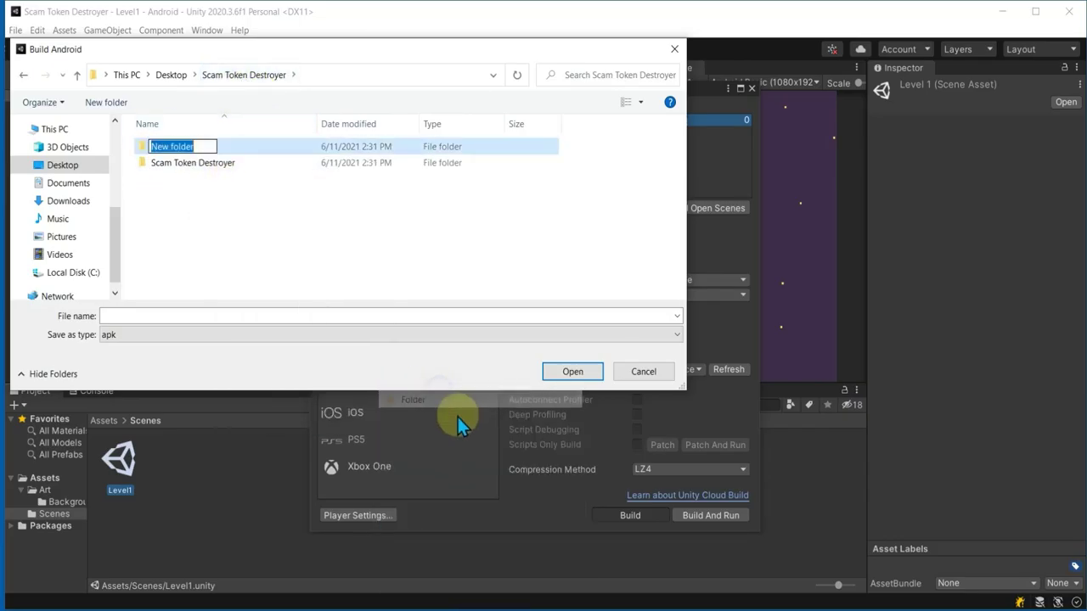
type("Builds")
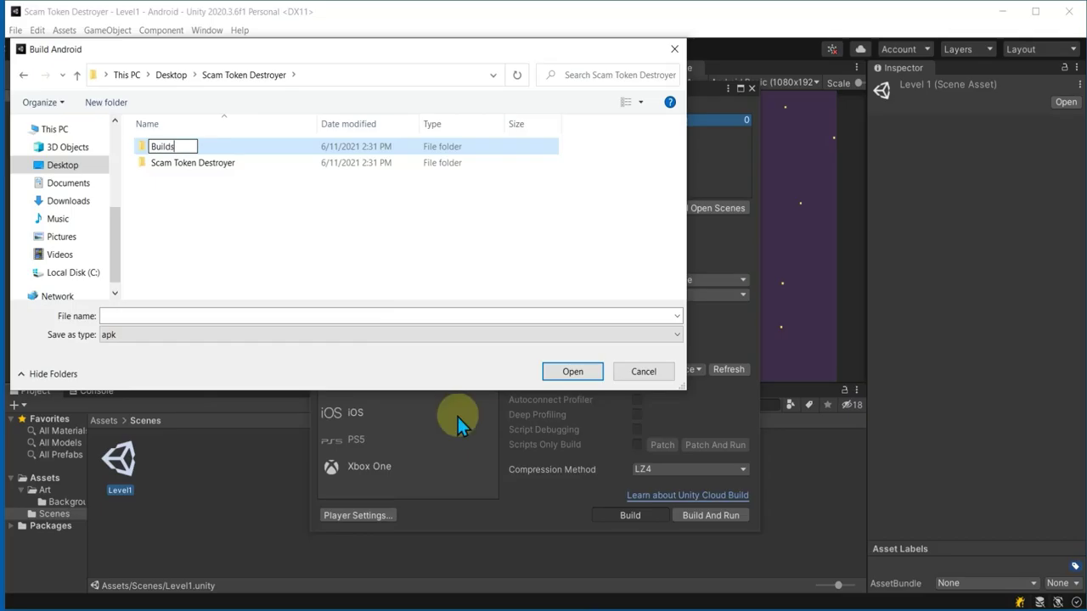
left_click(340, 242)
double_click(168, 151)
Step: Create and open a 'TestBuild' folder inside Builds, then save the APK as TestGameView
right_click(223, 211)
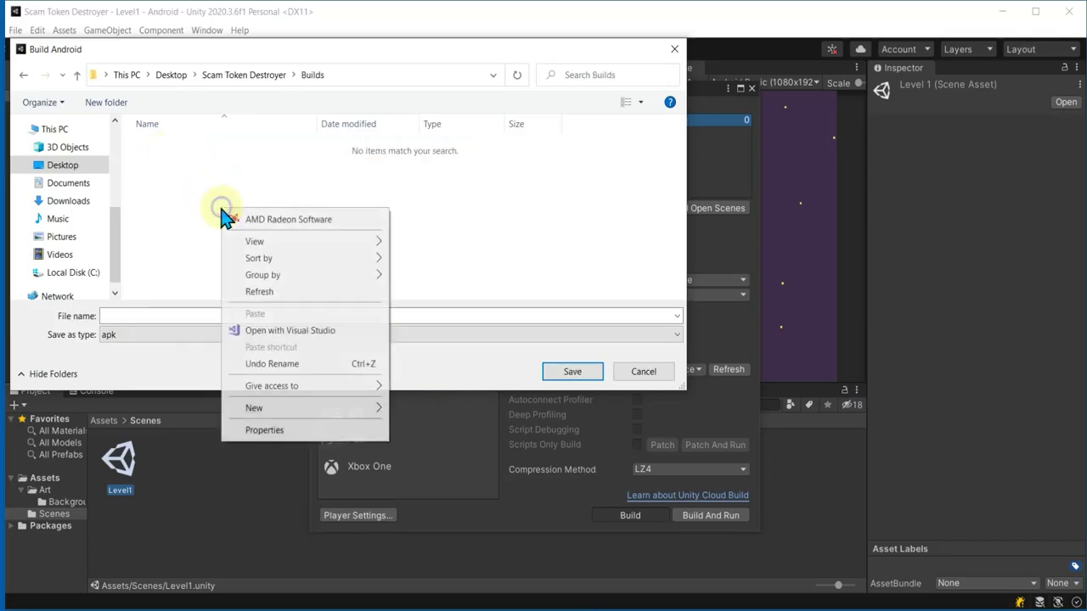
mouse_move(308, 409)
left_click(433, 410)
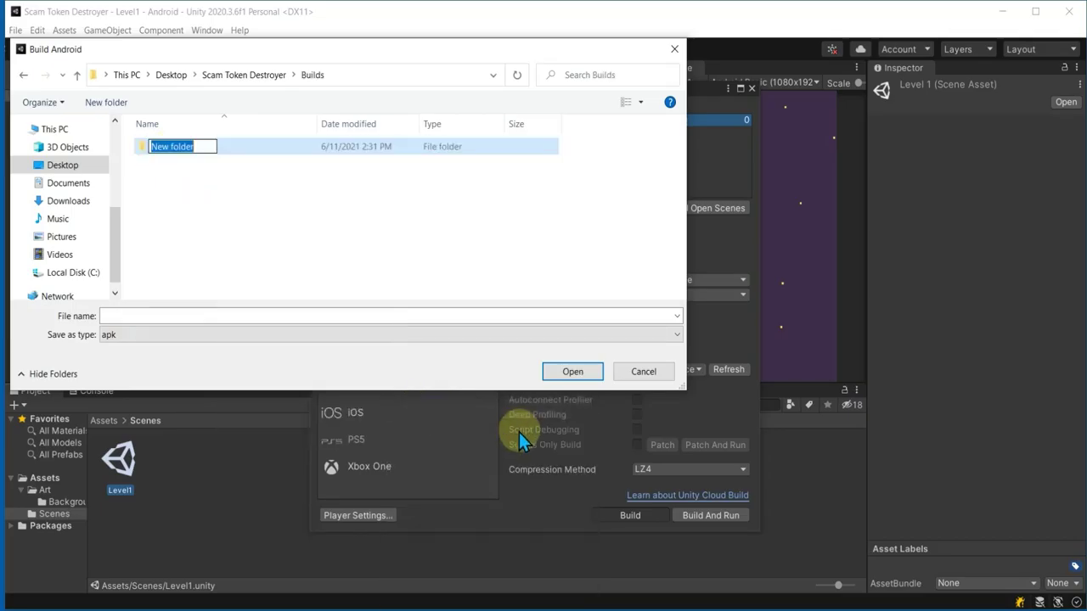
type("TestBuild")
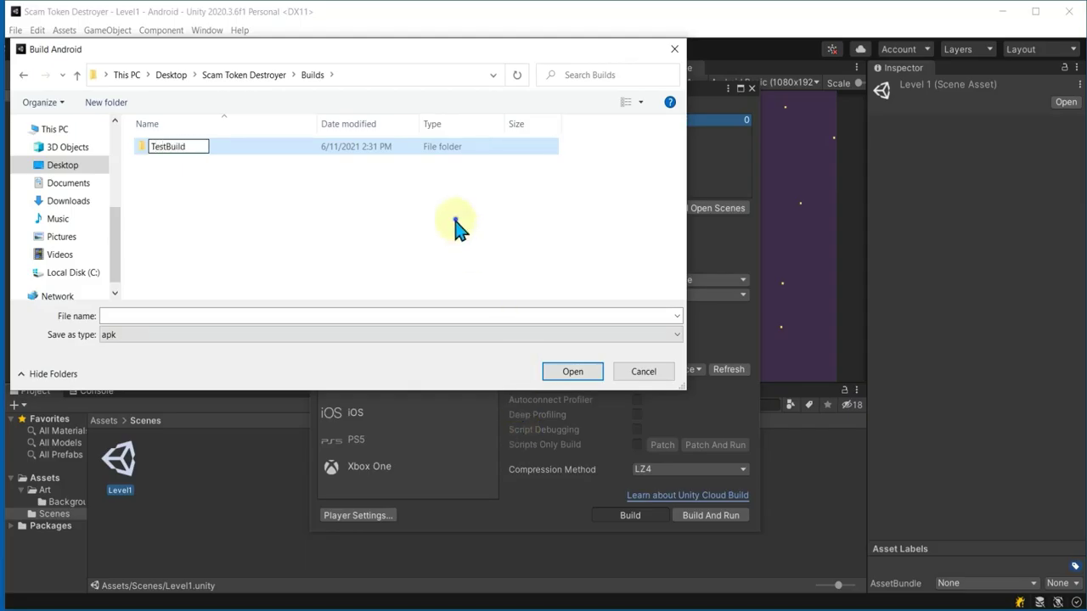
left_click(454, 226)
double_click(235, 153)
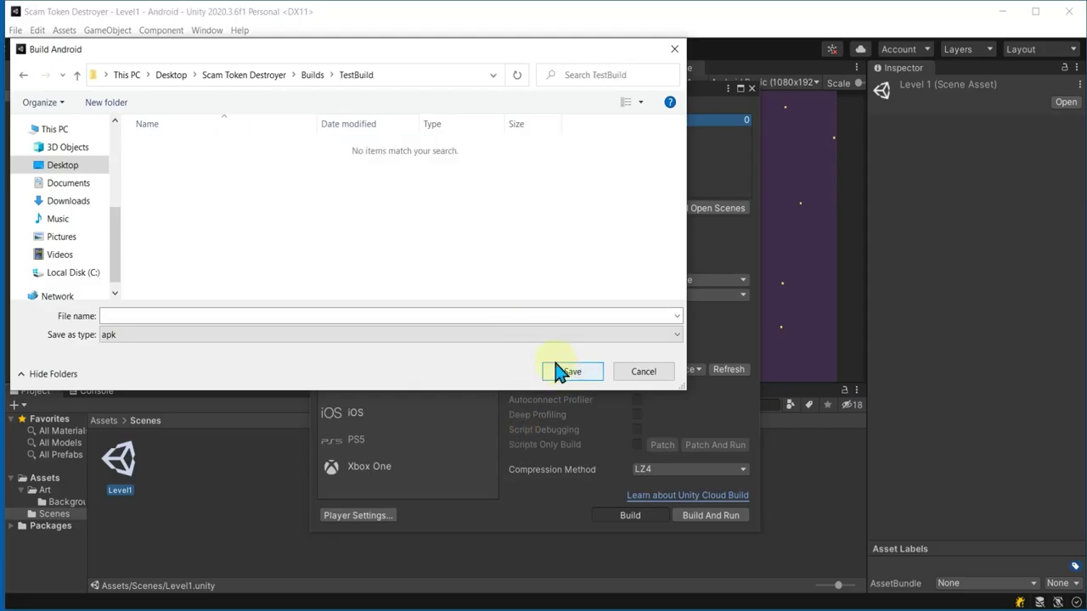
left_click(208, 316)
type("TestGameView")
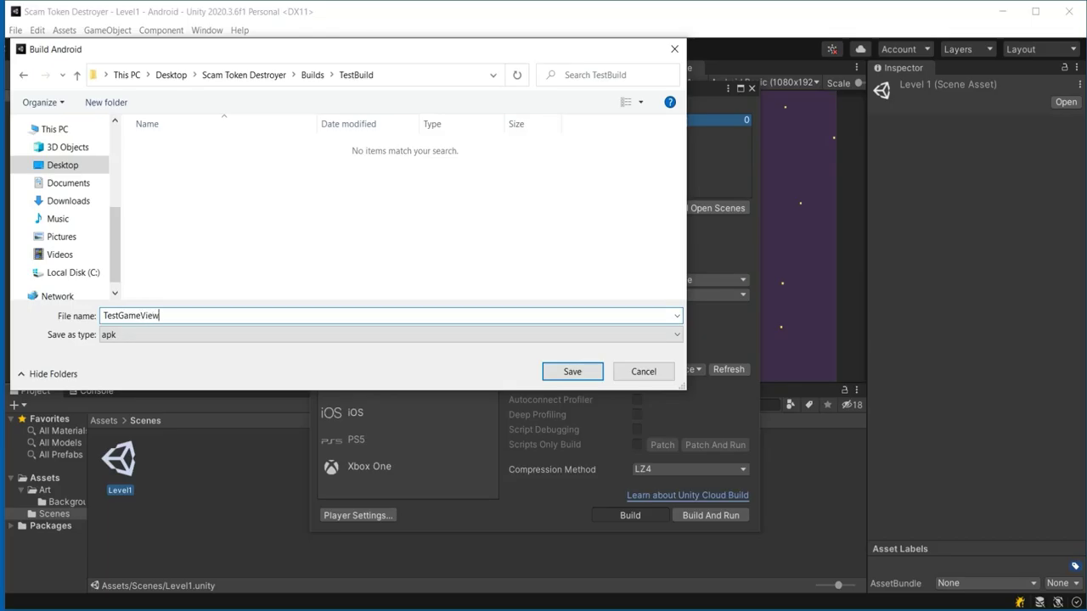
left_click(574, 374)
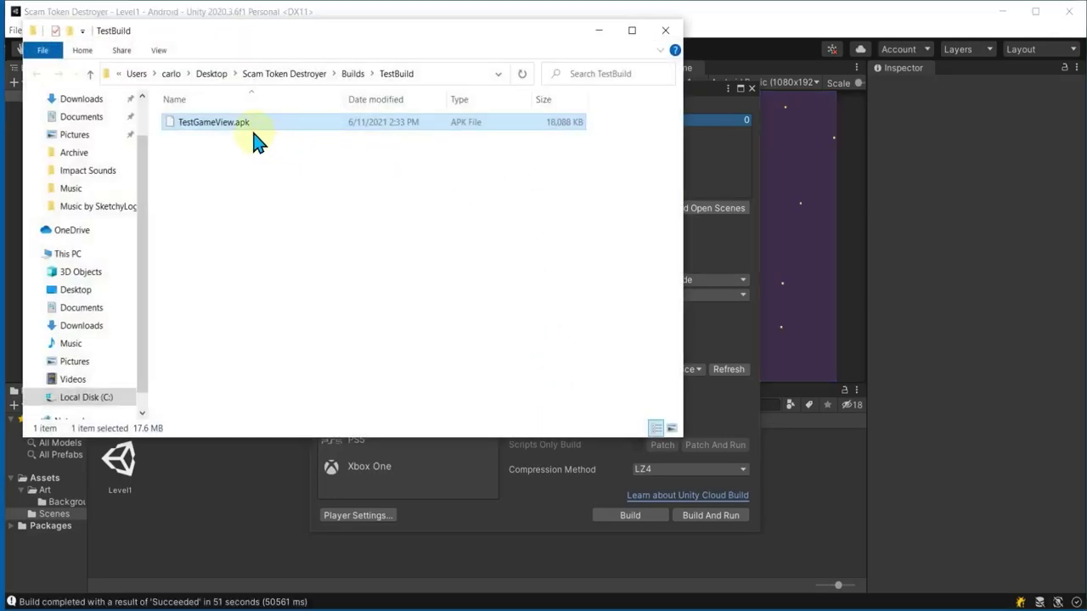
Step: Check that TestGameView.apk exists in the TestBuild folder, then close the Explorer window
left_click(247, 129)
left_click(287, 129)
left_click(664, 32)
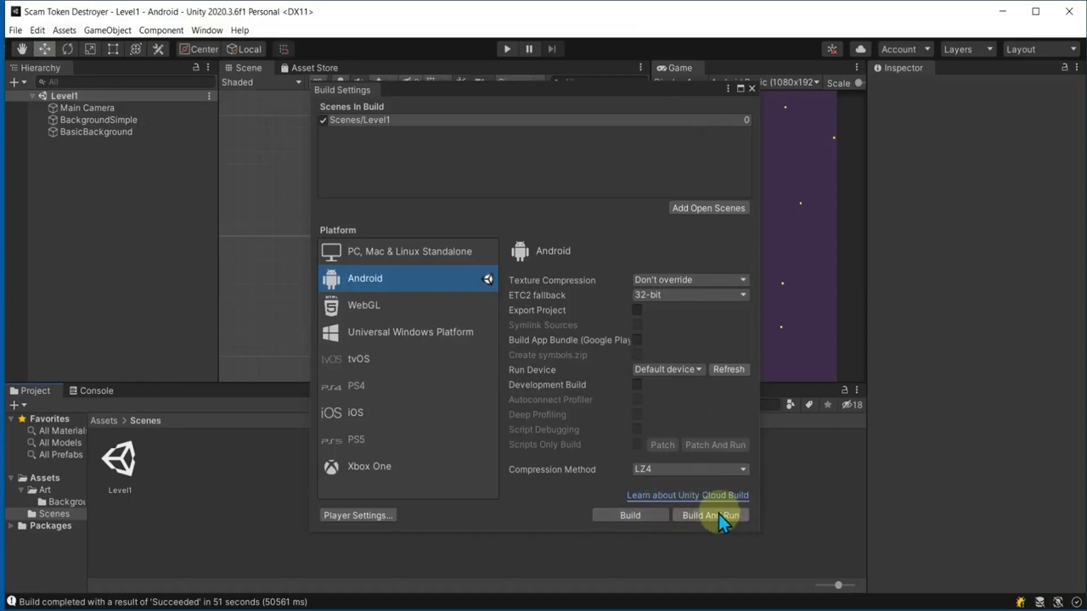
Step: Build And Run the game, replacing the existing TestGameView.apk
left_click(719, 518)
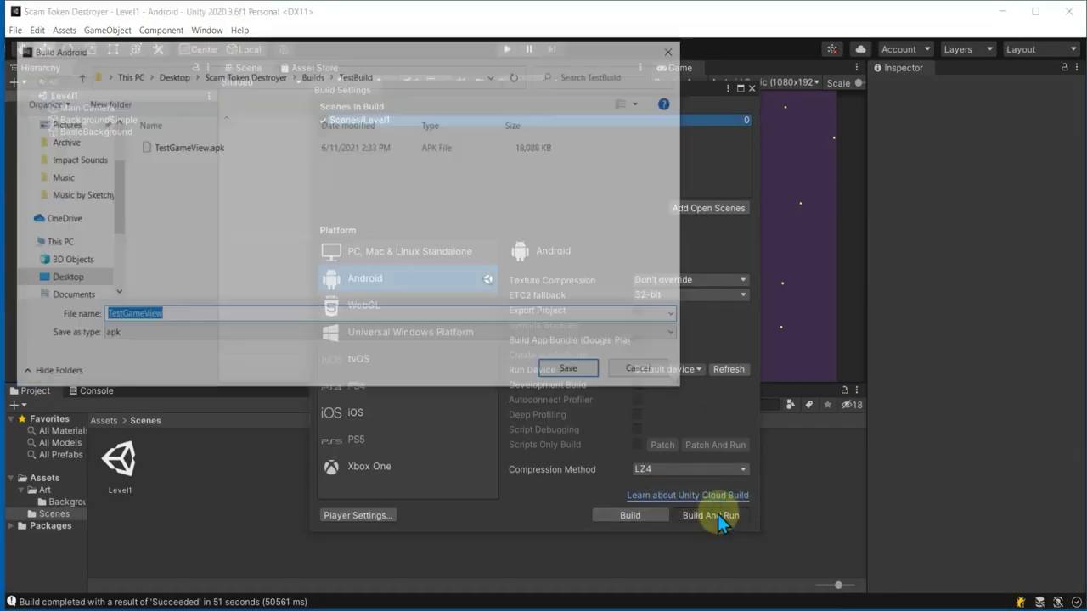
left_click(574, 372)
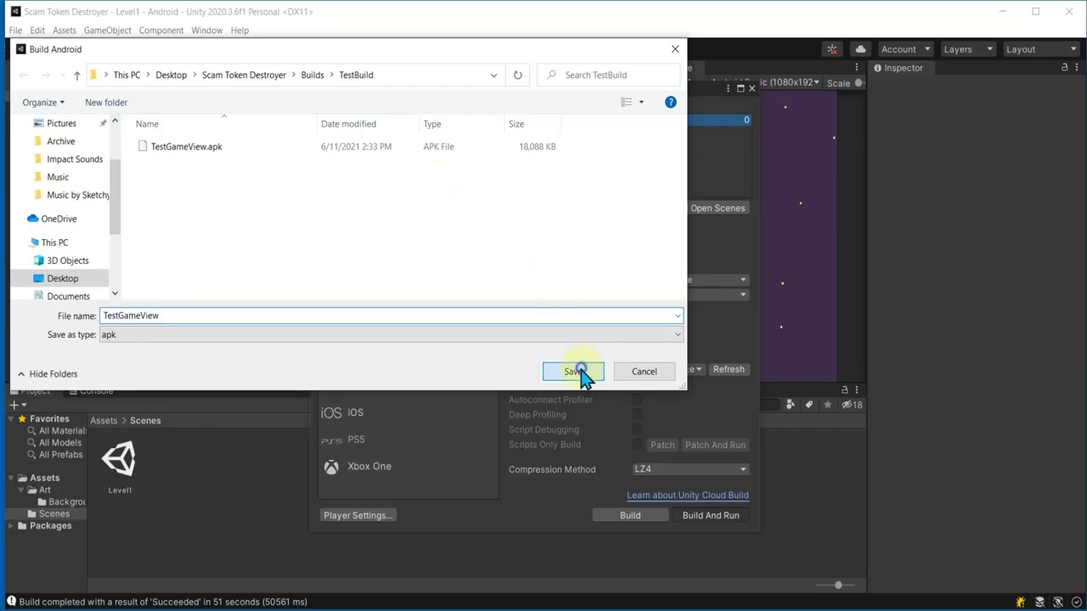
left_click(568, 319)
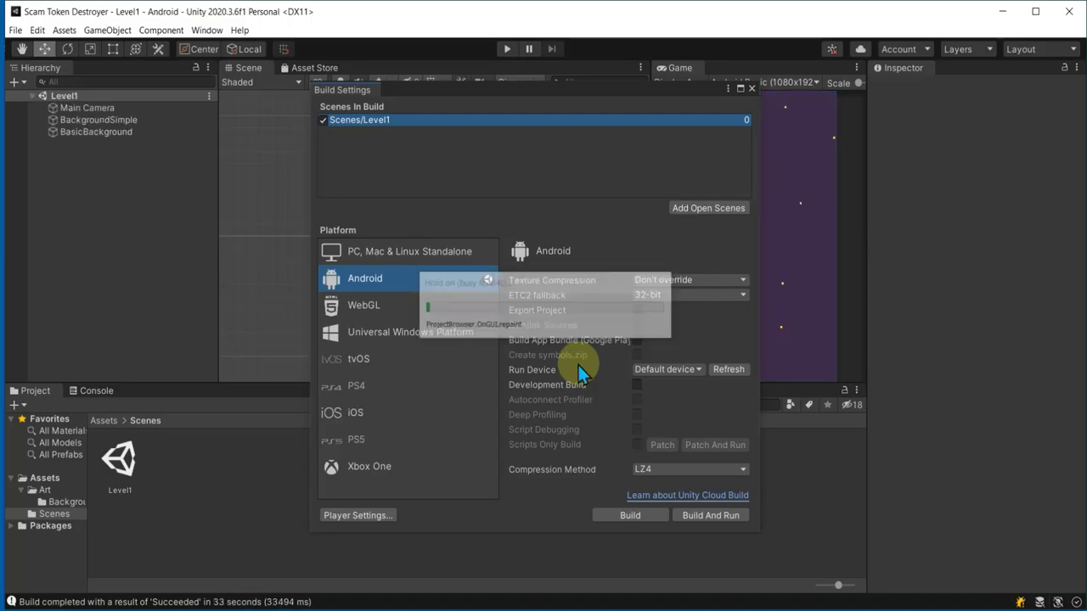
Step: Close the Build Settings window and minimize the Unity editor
left_click(788, 188)
left_click(749, 88)
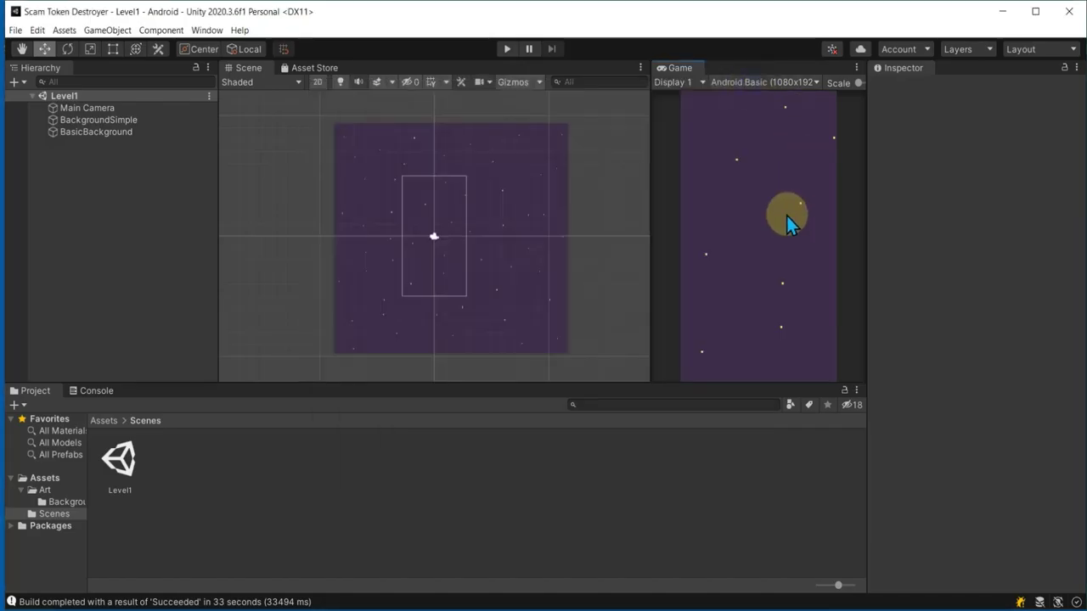
left_click(1006, 12)
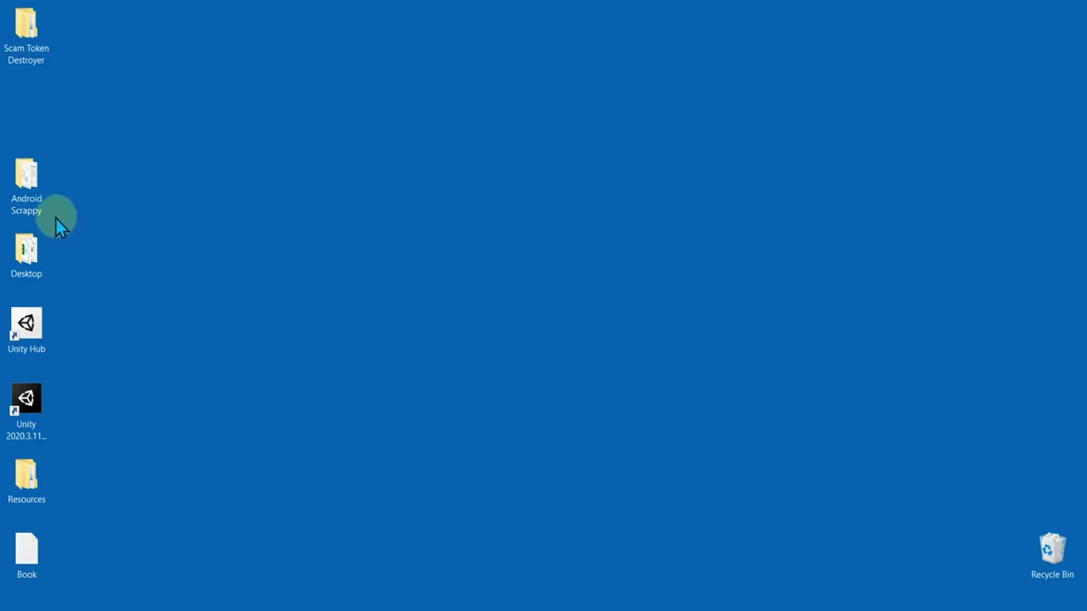
Step: Launch scrcpy from the Android Scrappy folder to view the starry game on the phone, then close the mirror
double_click(36, 197)
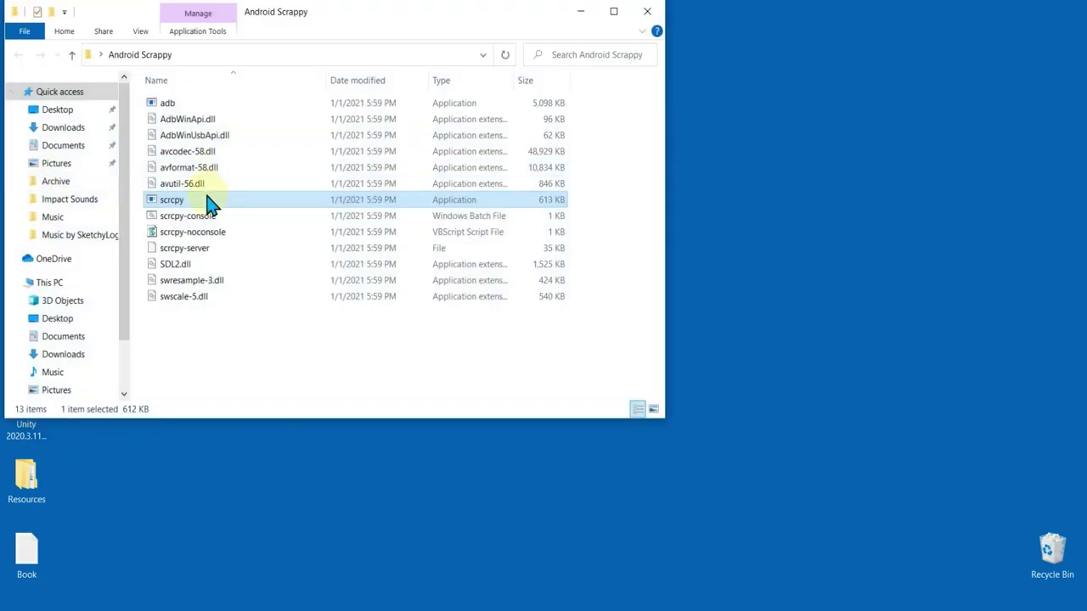
left_click(171, 103)
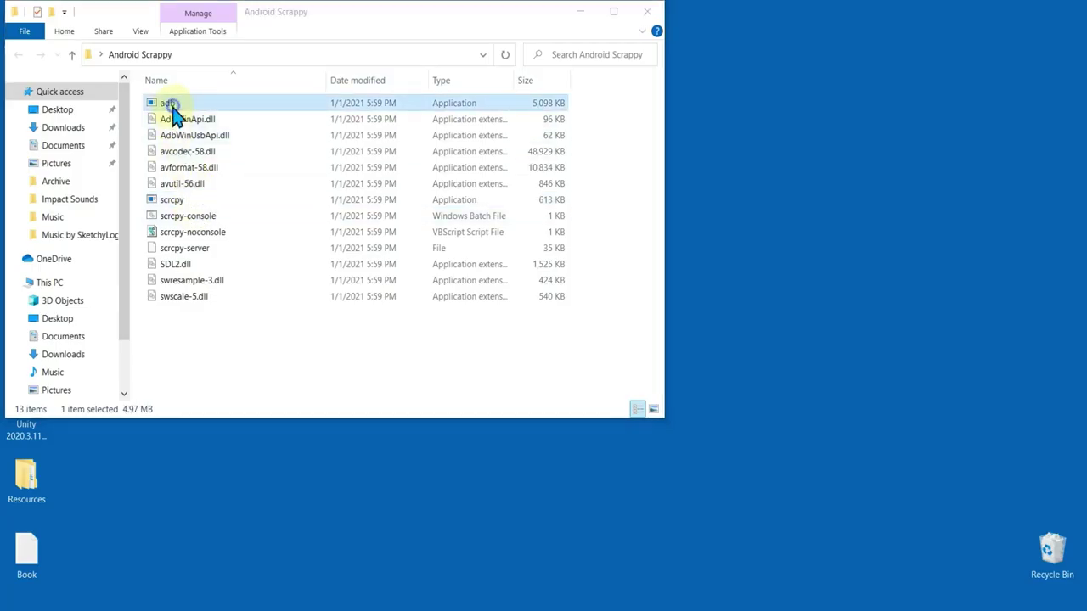
double_click(199, 203)
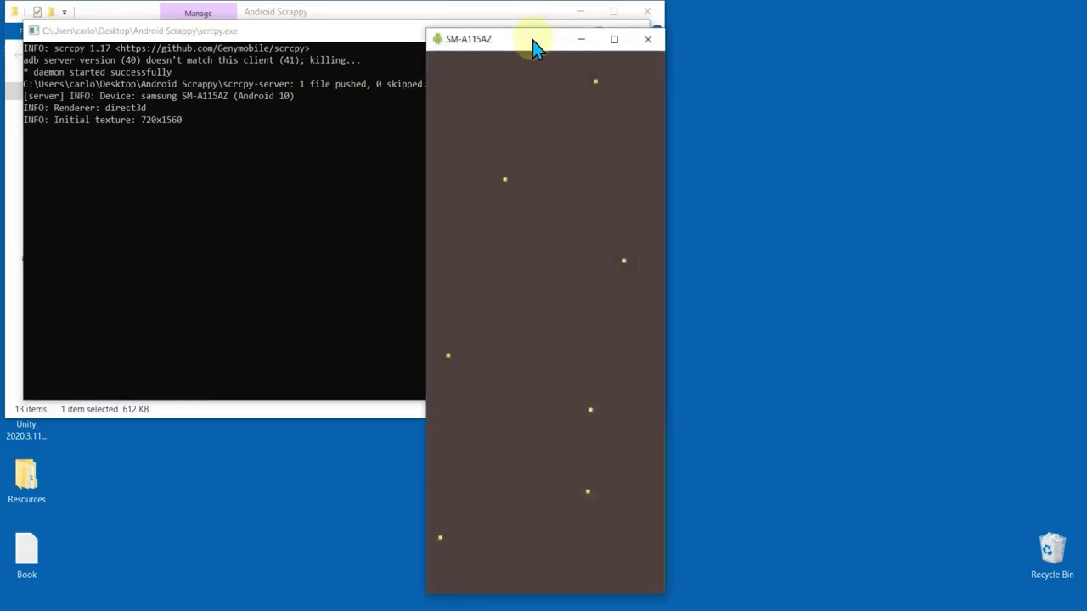
left_click_drag(533, 44, 544, 31)
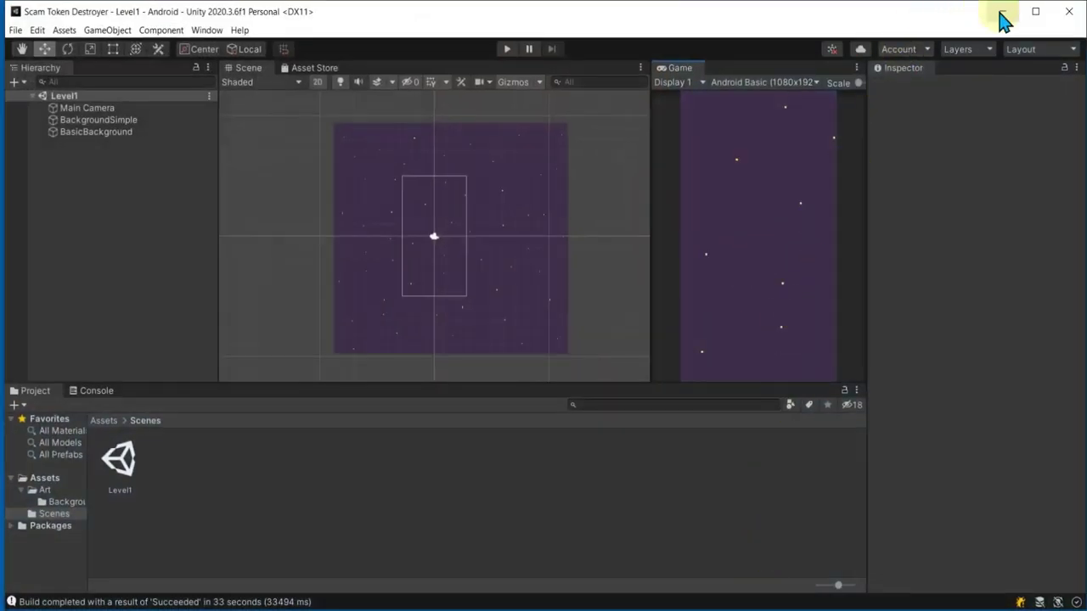
left_click(1002, 14)
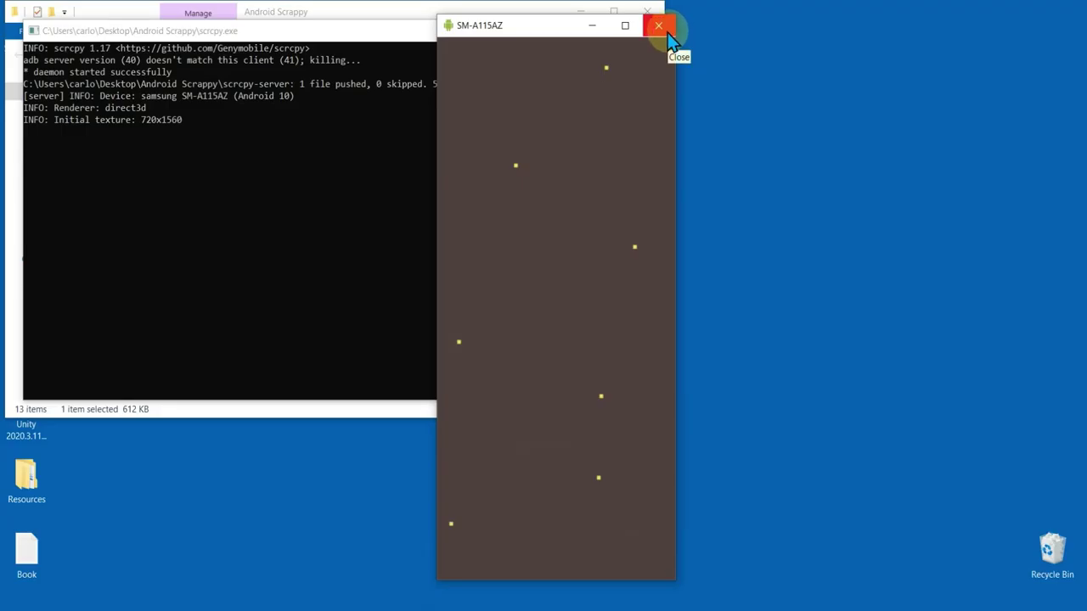
left_click(667, 37)
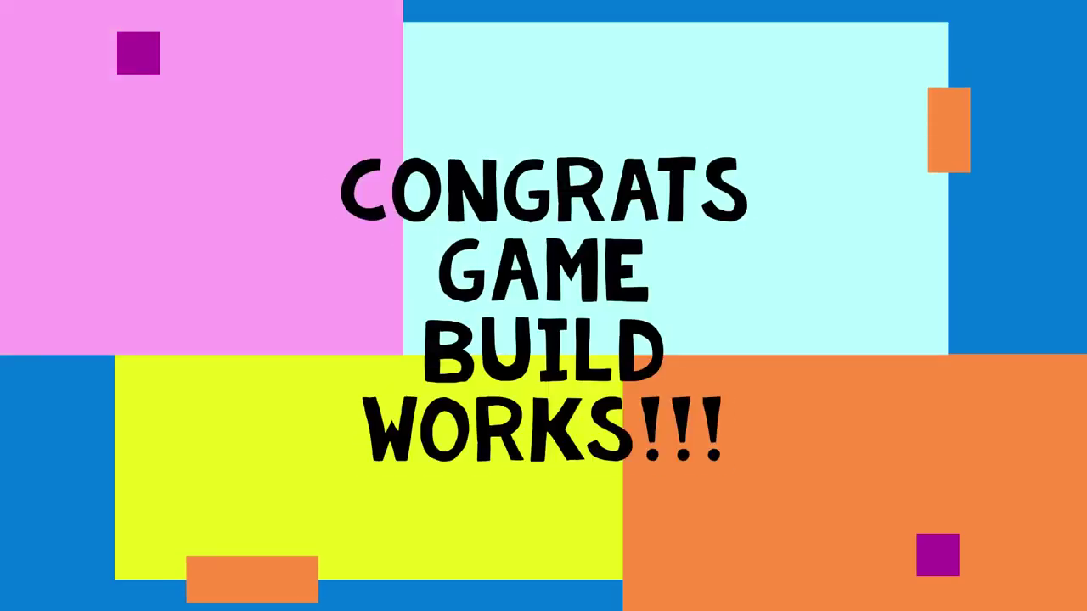